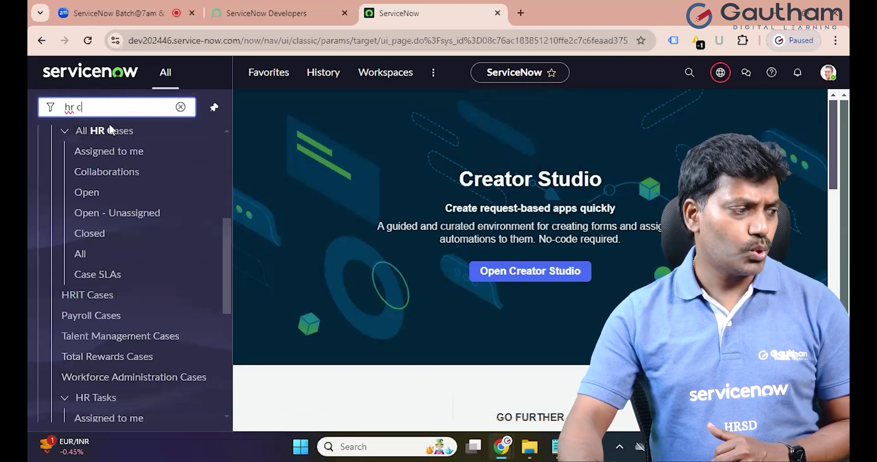
Open the list of all HR cases and start creating a new case.
scroll(137, 256, up, 4)
scroll(141, 276, down, 4)
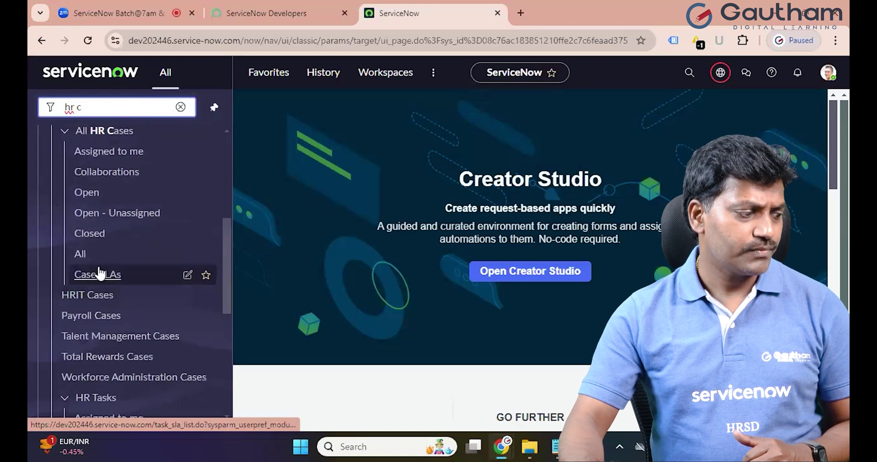
click(92, 257)
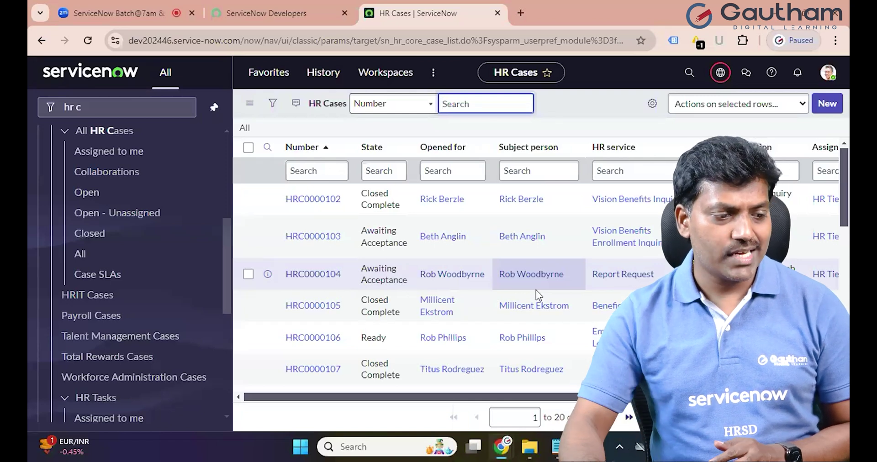
click(828, 107)
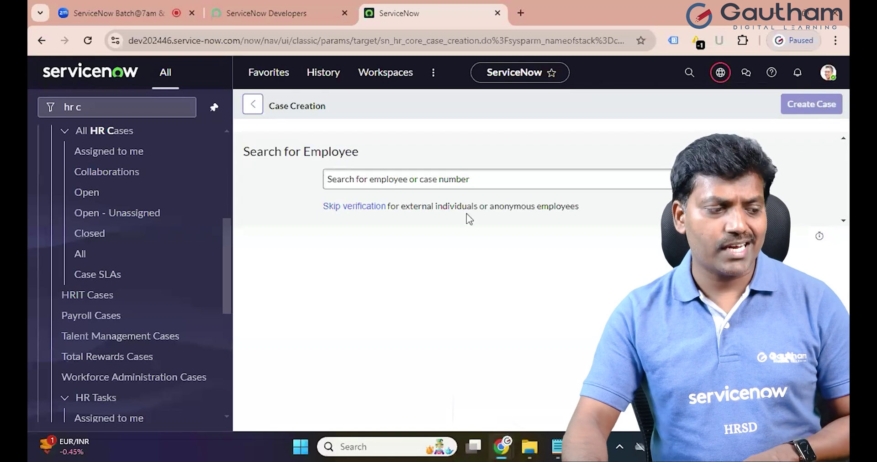
Search for the employee by first name and select the matching person from Product Management for the case.
click(453, 184)
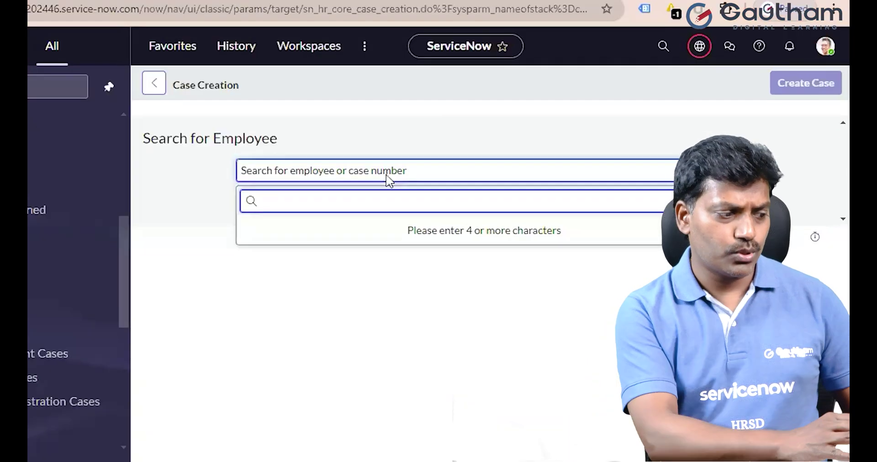
text(abel)
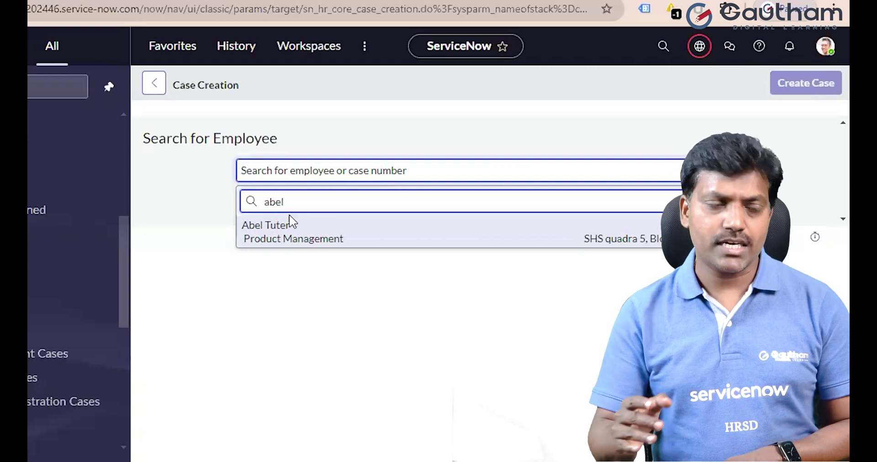
click(289, 238)
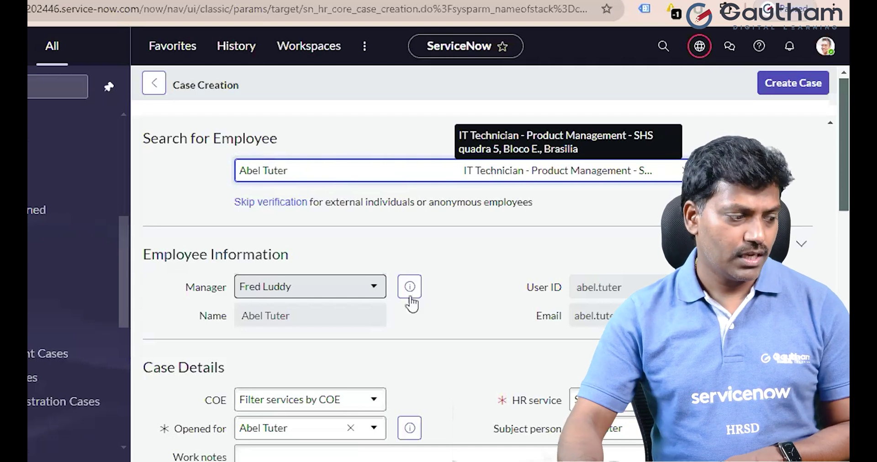
Set the COE in the case details to HR Payroll Case.
scroll(327, 302, down, 3)
scroll(290, 212, up, 3)
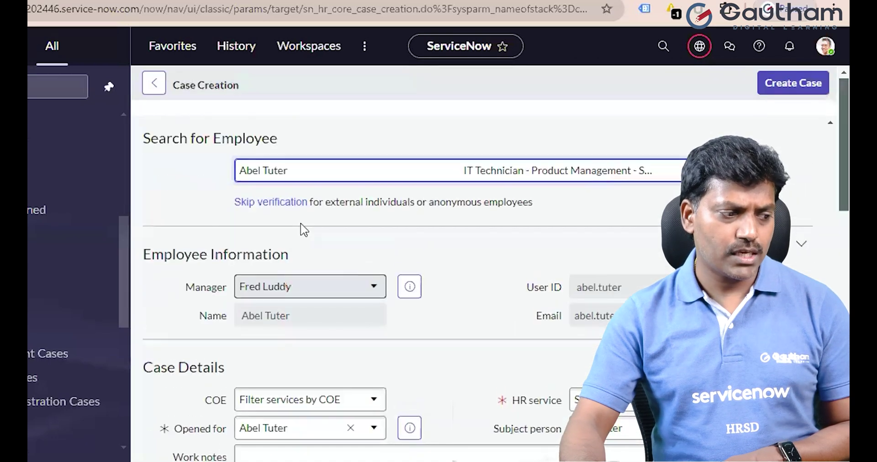
scroll(335, 264, down, 3)
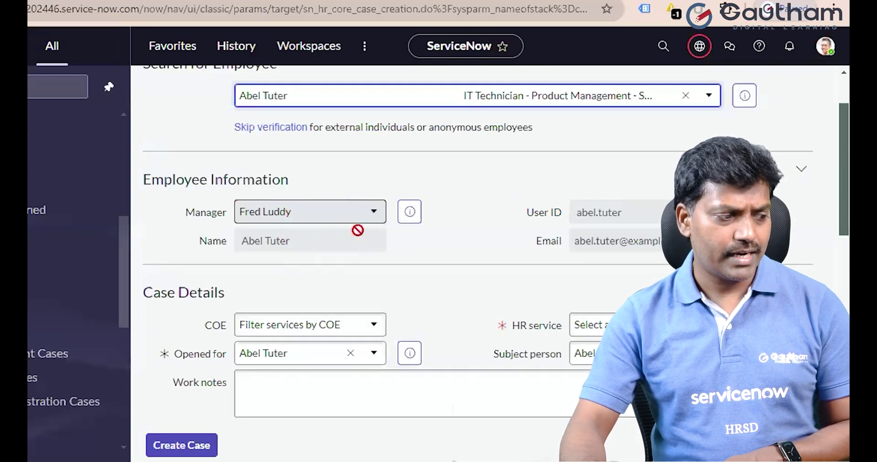
scroll(359, 230, up, 3)
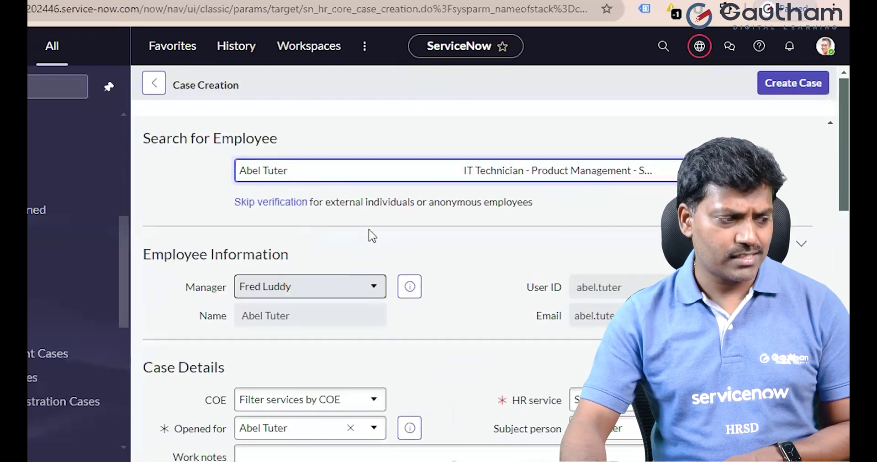
scroll(288, 310, down, 3)
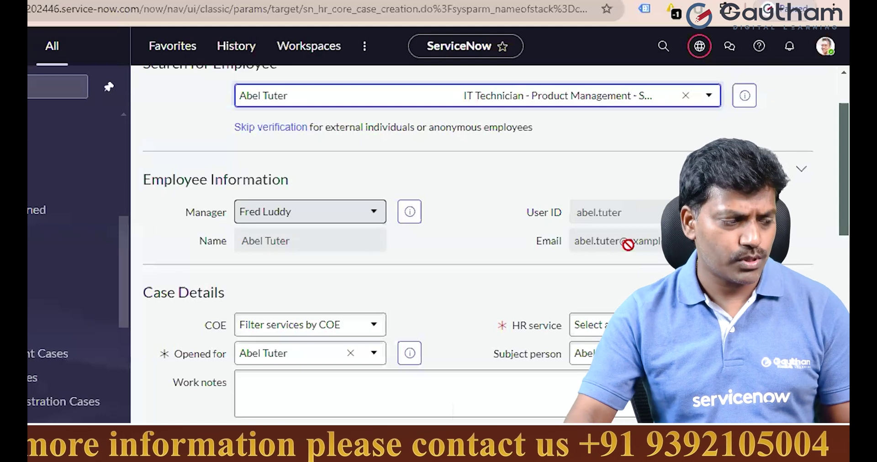
scroll(452, 316, down, 3)
scroll(453, 316, up, 5)
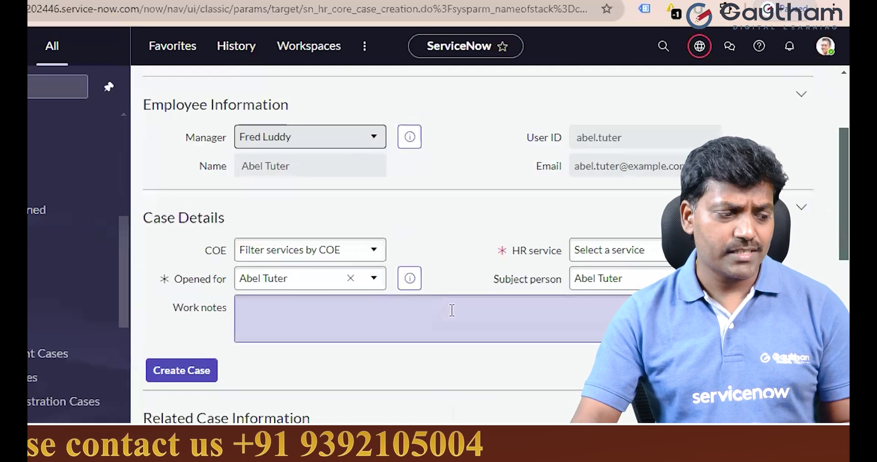
click(377, 252)
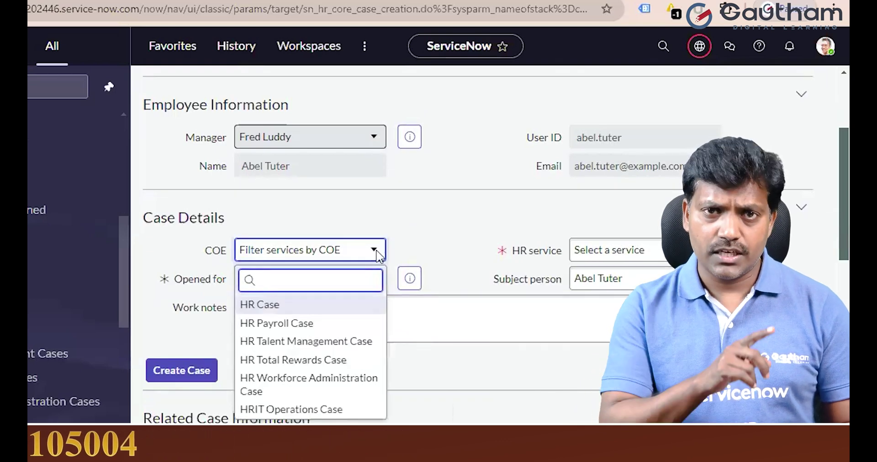
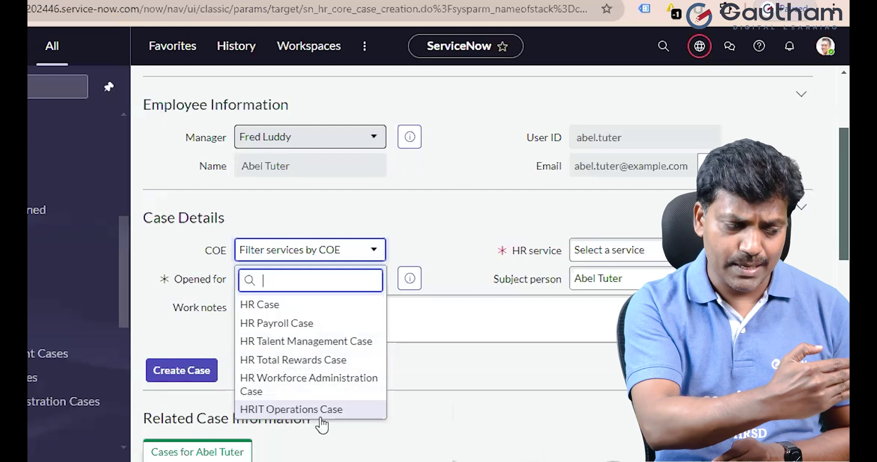
click(298, 323)
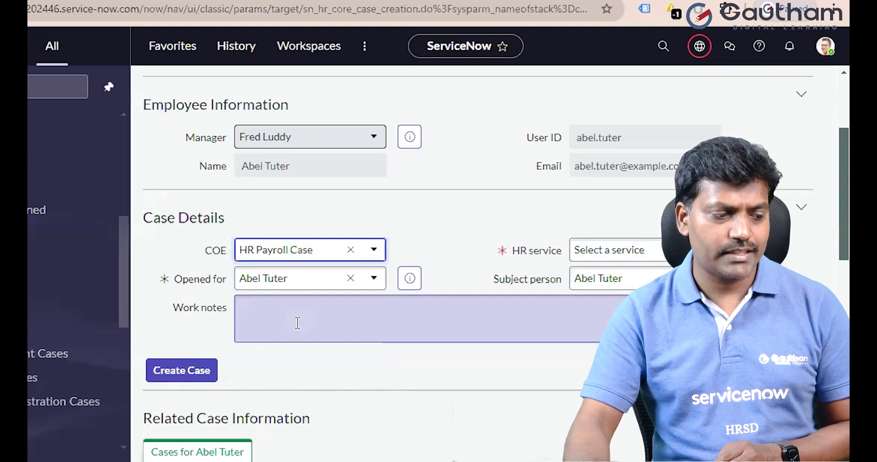
Set the HR service to Request Corporate Credit Card, under Time and Expense Management.
click(638, 251)
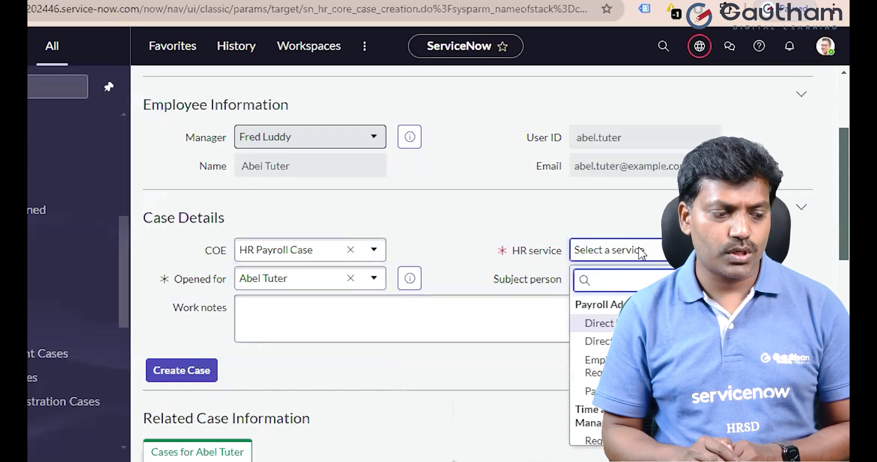
scroll(594, 356, down, 1)
scroll(631, 284, down, 3)
scroll(629, 270, up, 2)
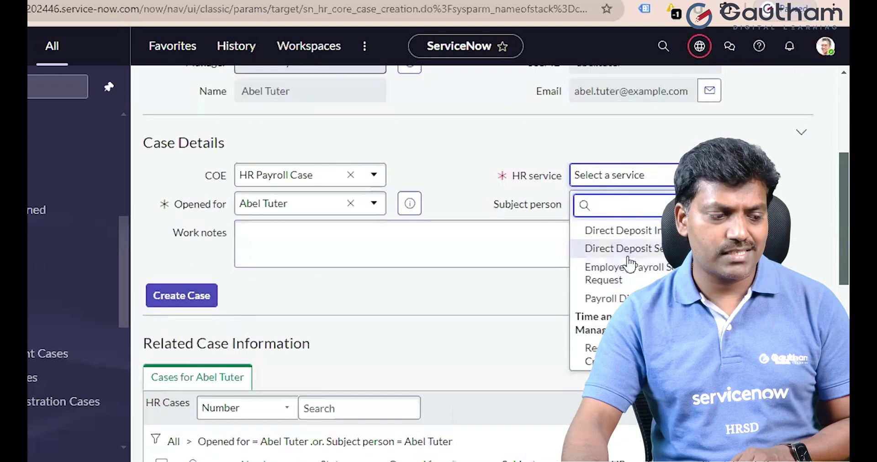
scroll(632, 281, up, 3)
scroll(626, 274, down, 3)
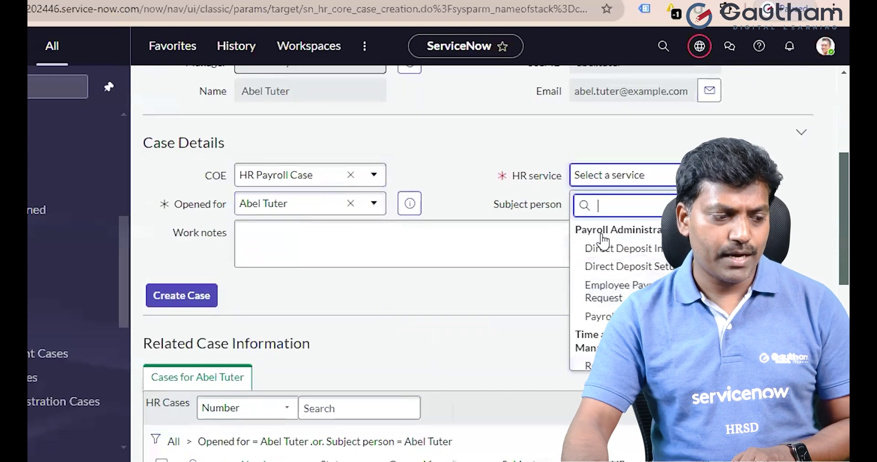
scroll(612, 256, up, 2)
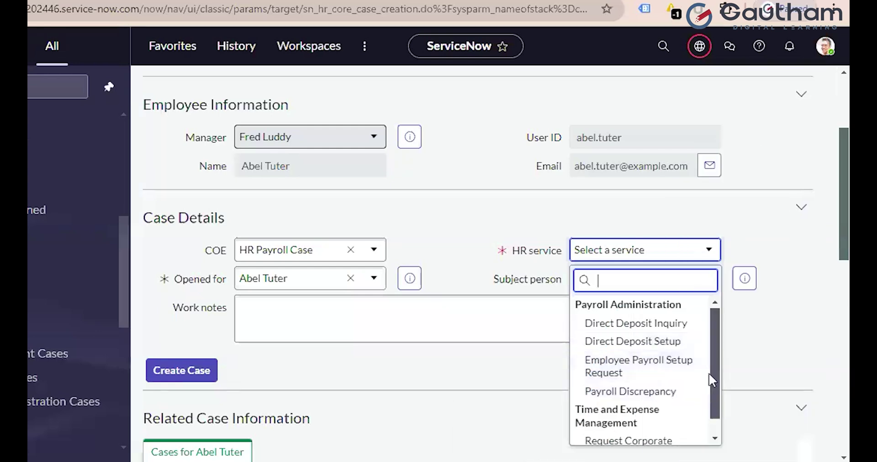
drag(711, 374, 713, 392)
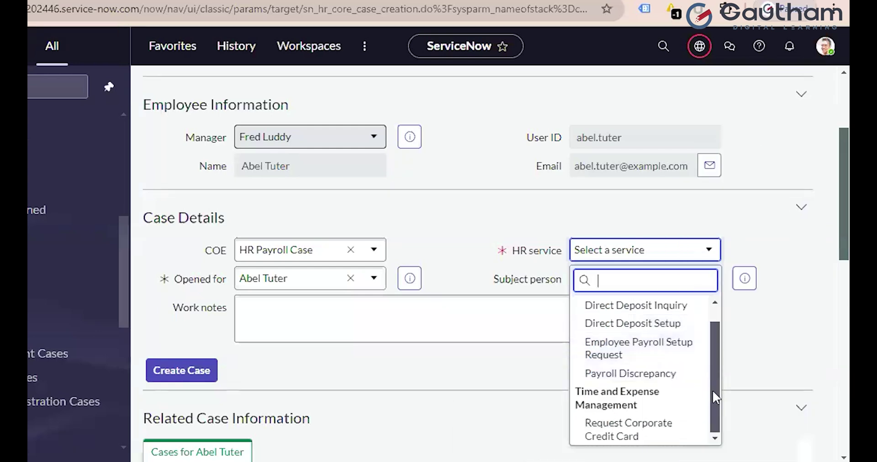
click(611, 438)
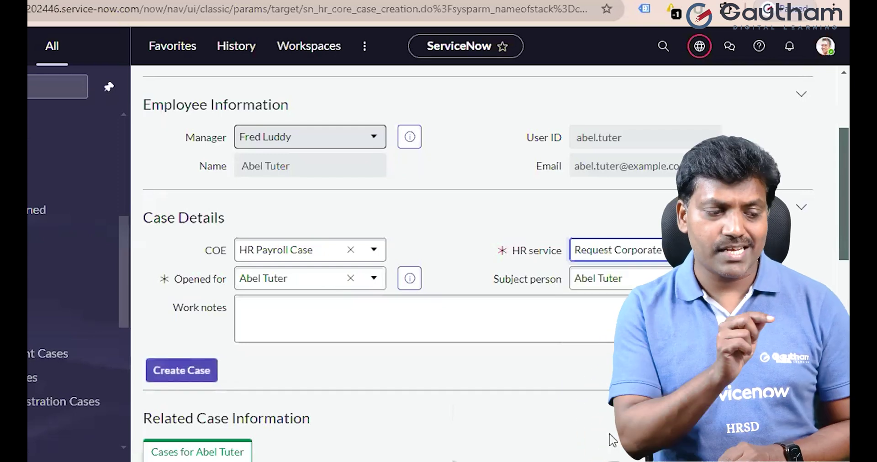
Enter the work notes "How apply corporate cred card", staying on the page if asked to leave.
scroll(405, 255, up, 3)
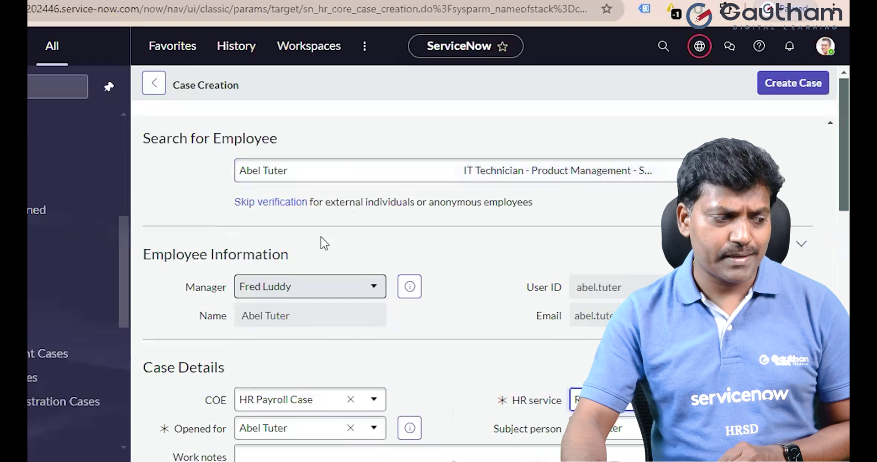
scroll(404, 248, down, 2)
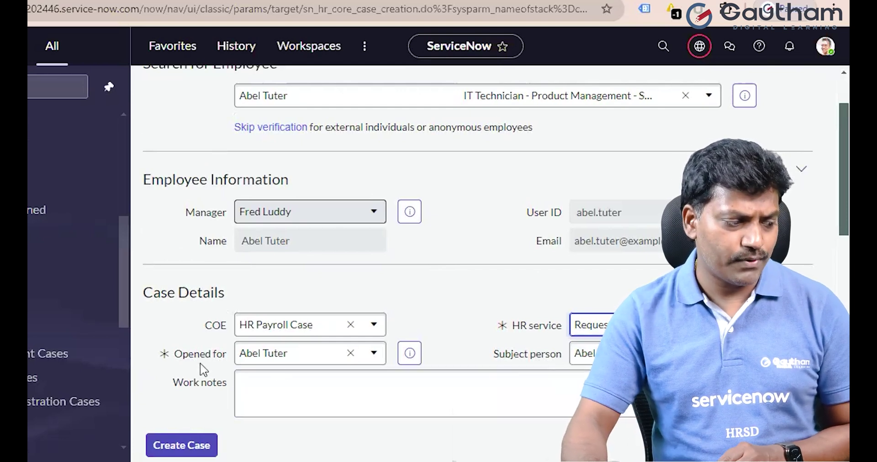
scroll(486, 379, up, 2)
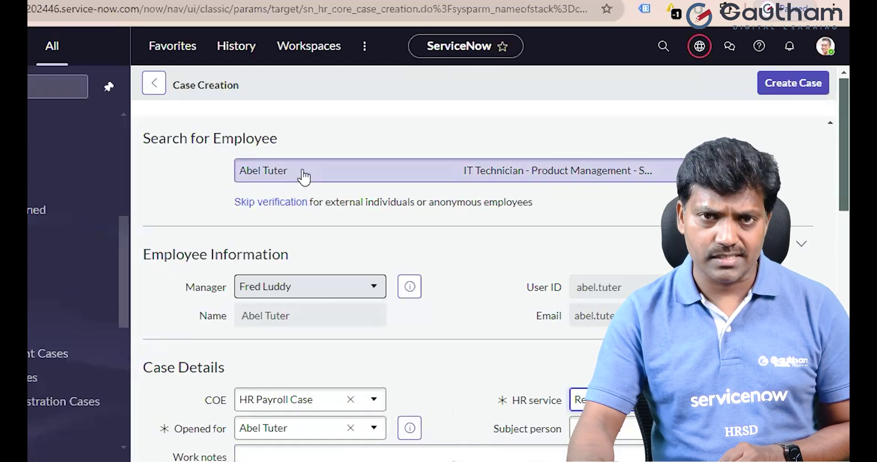
scroll(304, 176, down, 2)
click(264, 379)
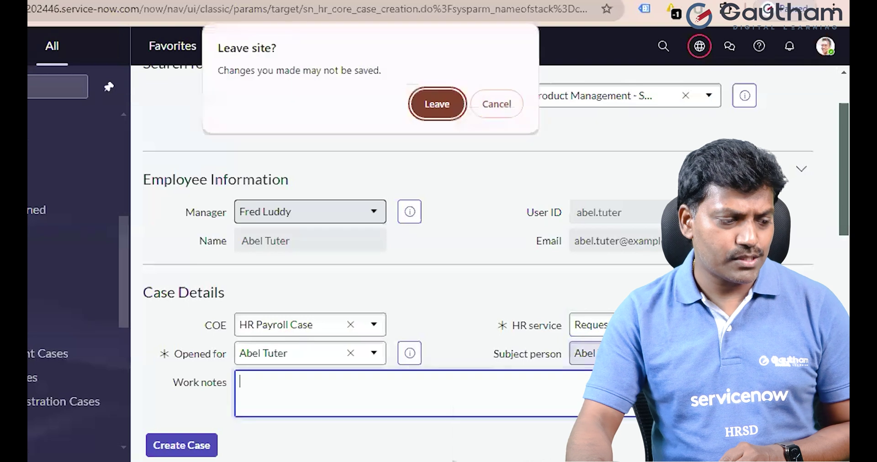
click(514, 111)
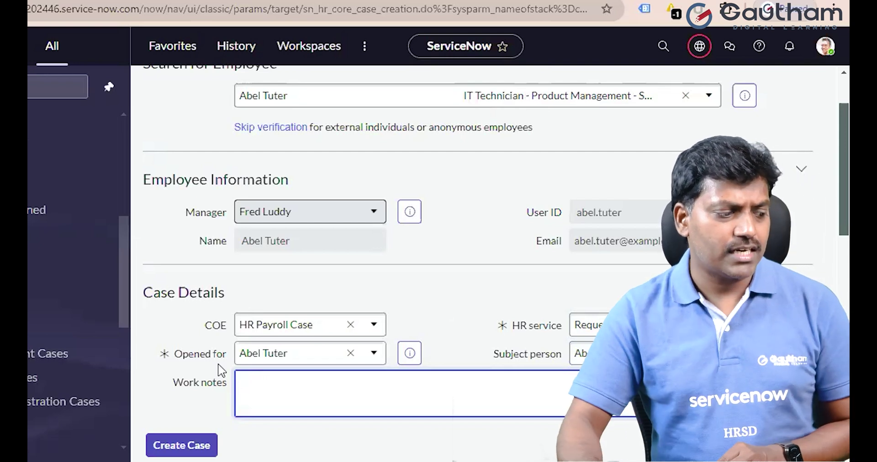
scroll(301, 319, up, 3)
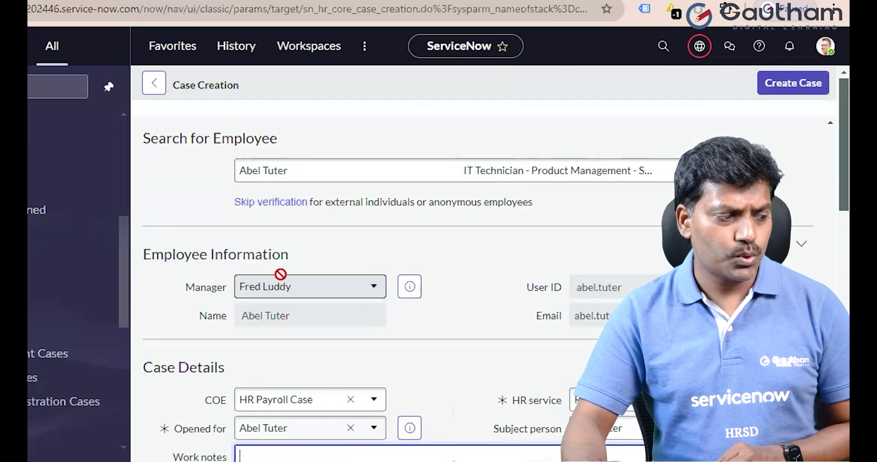
scroll(398, 270, down, 3)
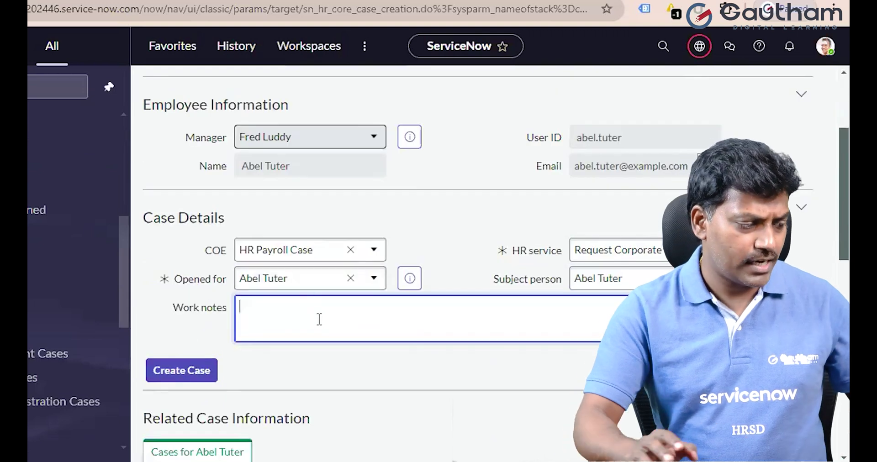
text(How appl)
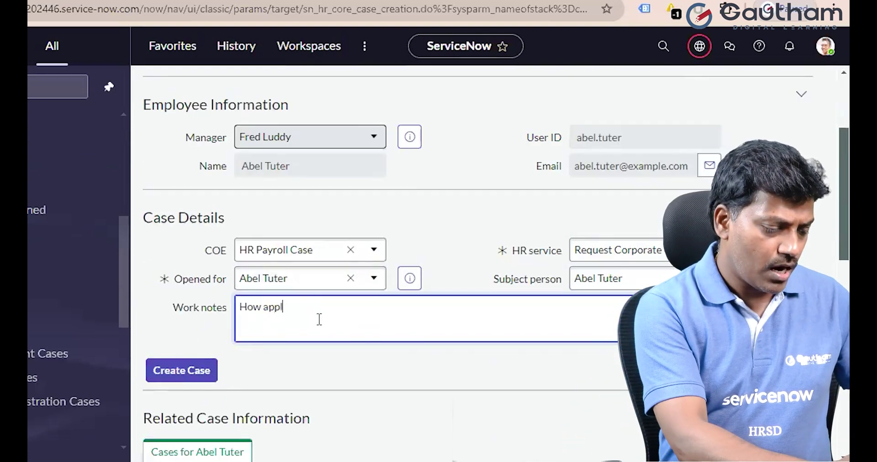
text(y c)
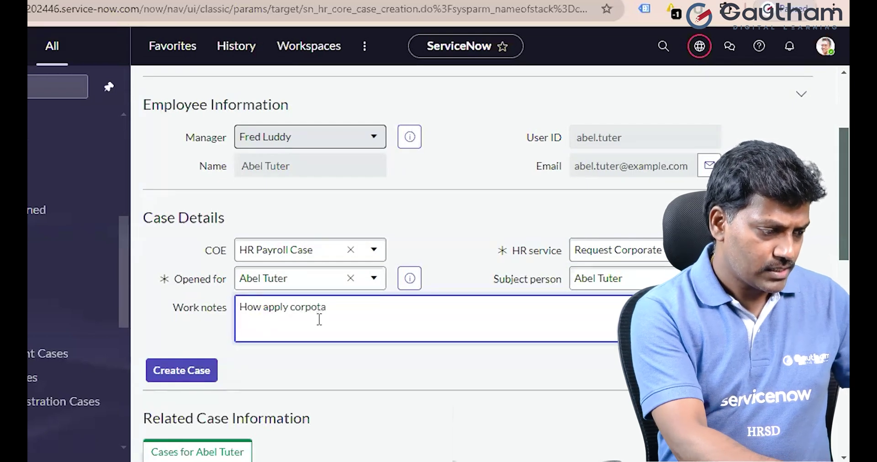
text(orporate cred card)
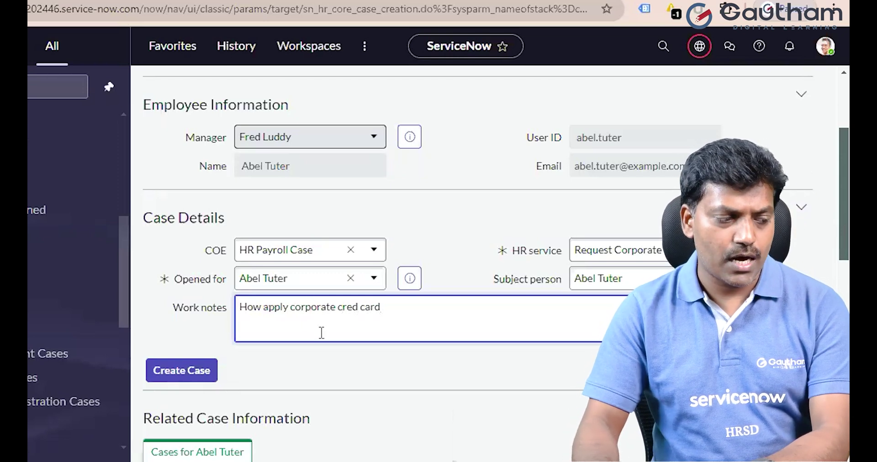
Review the filled-in case form and the employee's existing HR cases under Related Case Information.
scroll(353, 386, up, 3)
scroll(352, 386, down, 5)
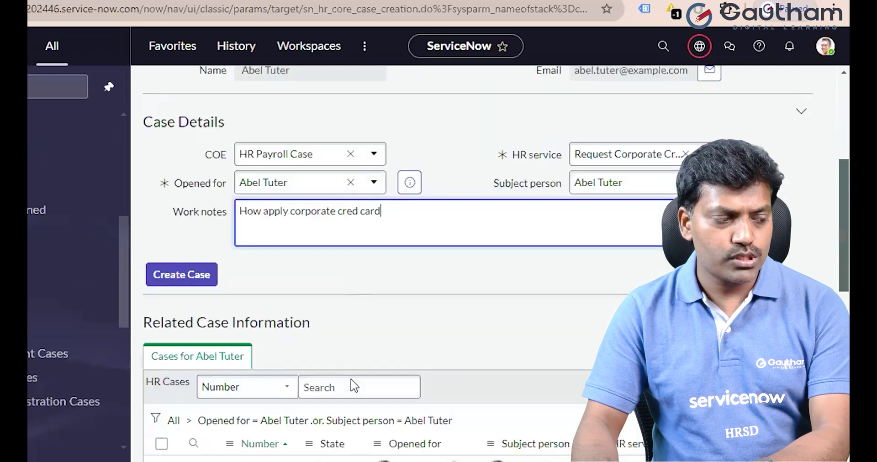
scroll(353, 386, up, 5)
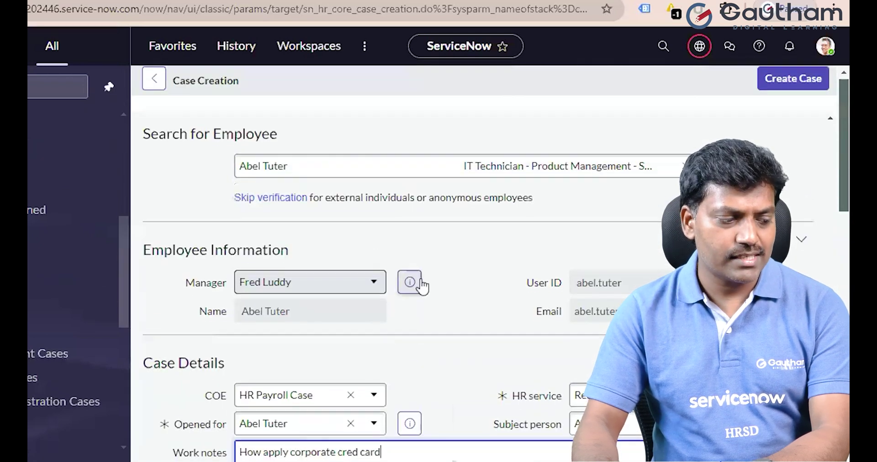
scroll(418, 286, down, 5)
scroll(421, 286, down, 3)
scroll(421, 284, down, 2)
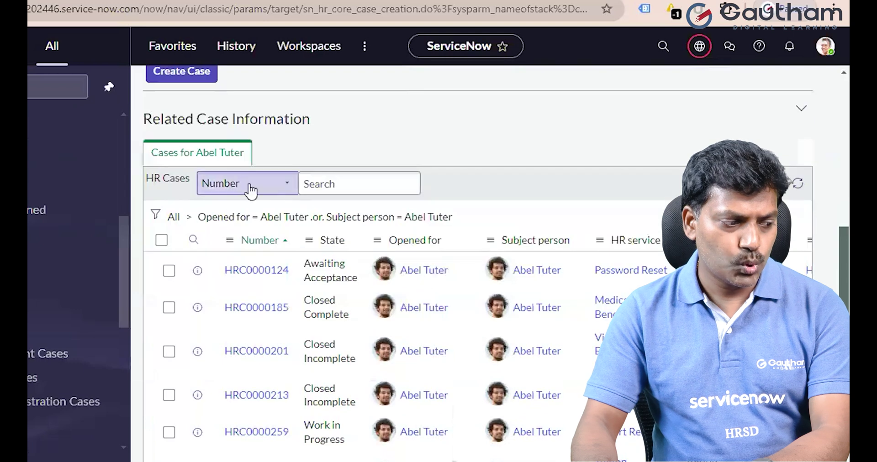
scroll(234, 226, up, 1)
scroll(234, 226, up, 5)
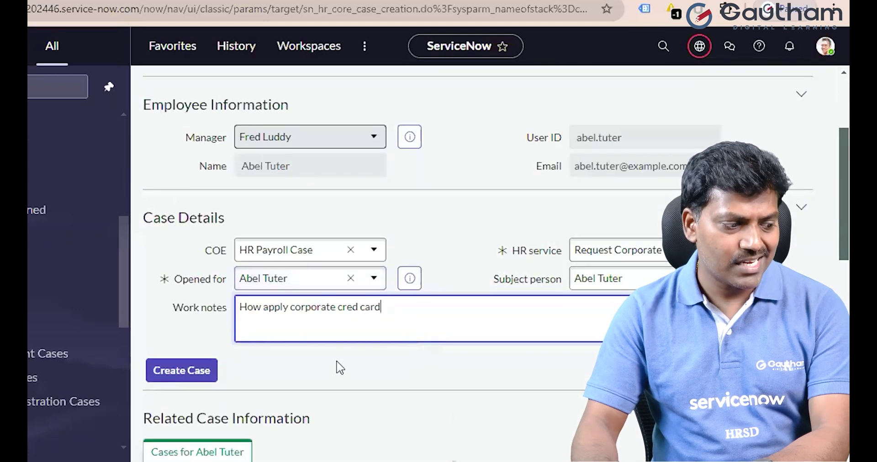
scroll(351, 368, down, 3)
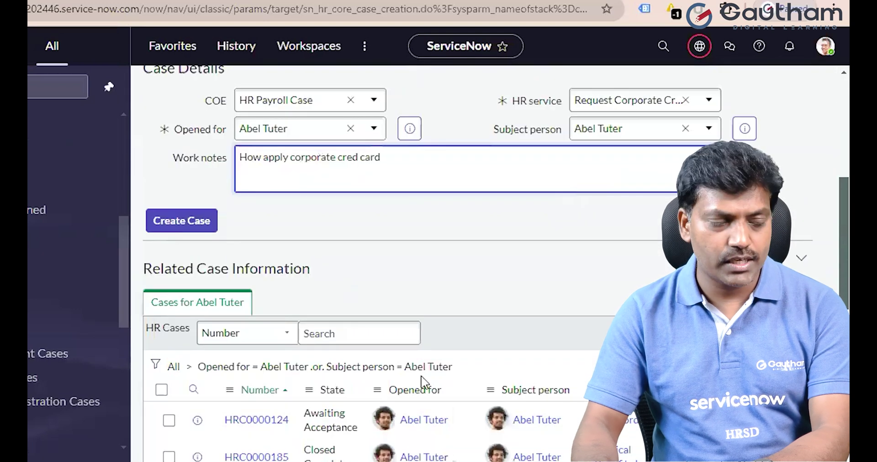
Look through the existing HR cases under Related Case Information and recheck the employee and case details.
scroll(419, 376, down, 5)
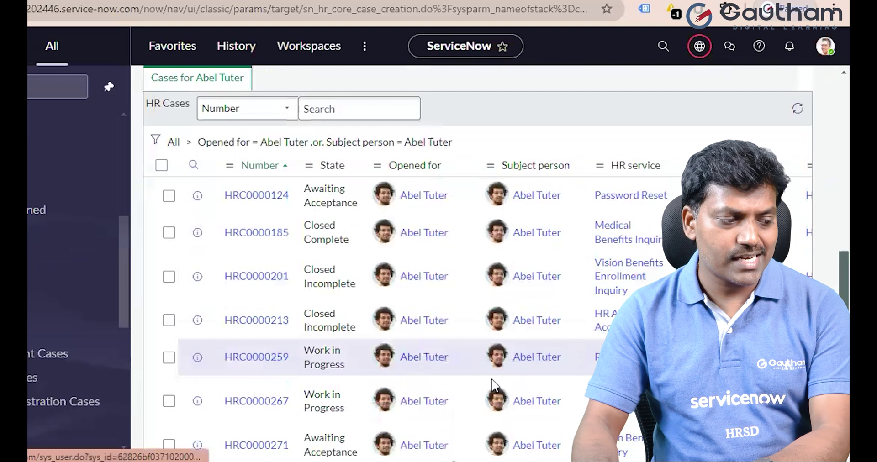
scroll(475, 389, down, 4)
scroll(450, 384, up, 3)
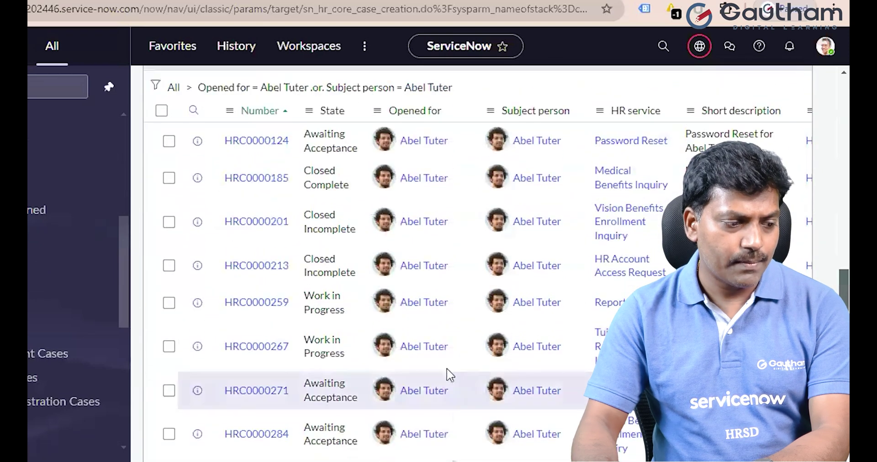
scroll(388, 356, up, 3)
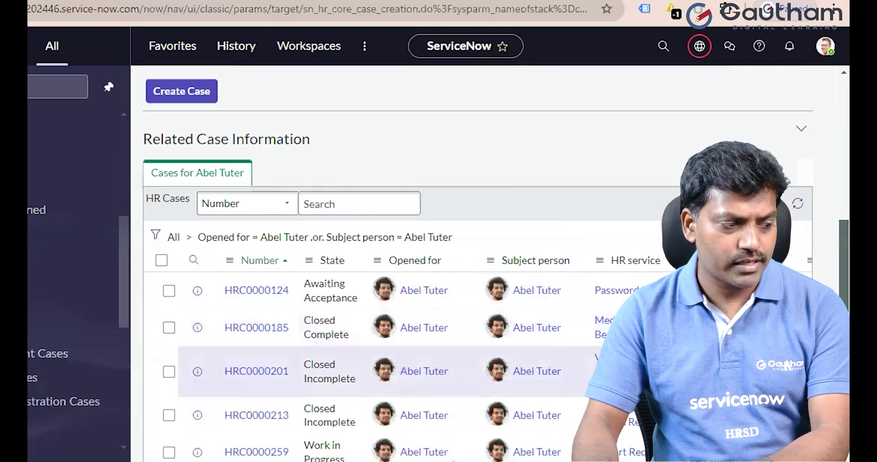
scroll(388, 366, up, 6)
scroll(388, 366, down, 12)
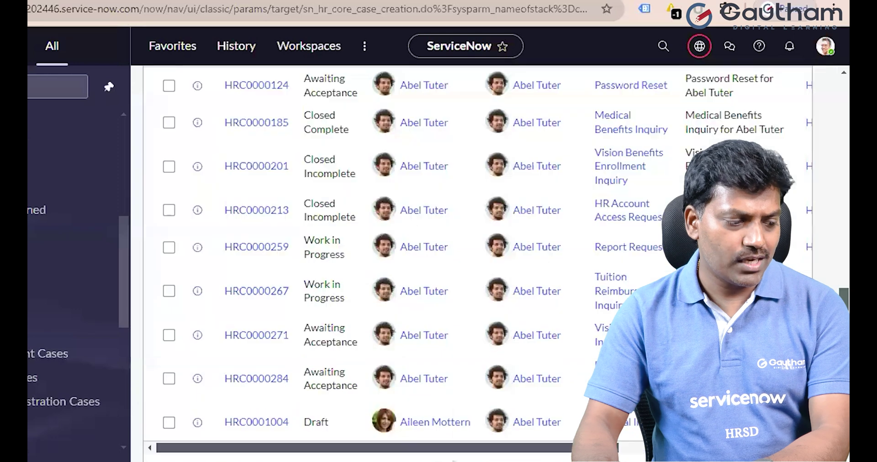
scroll(388, 274, up, 13)
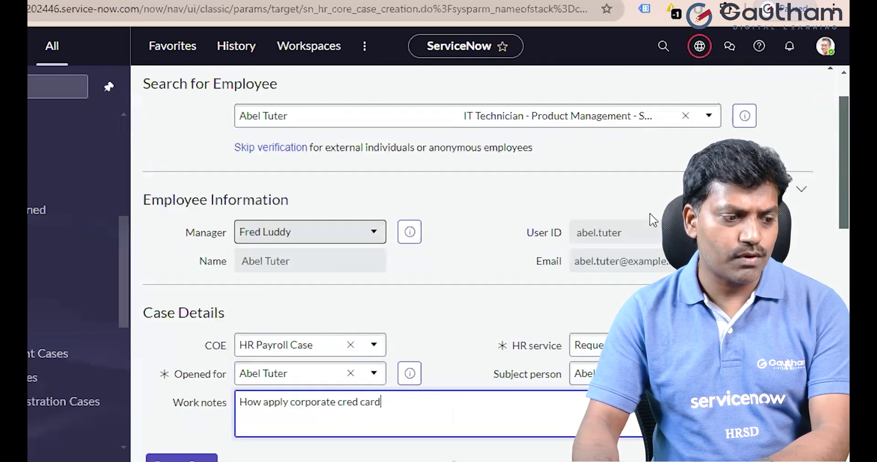
scroll(845, 169, down, 10)
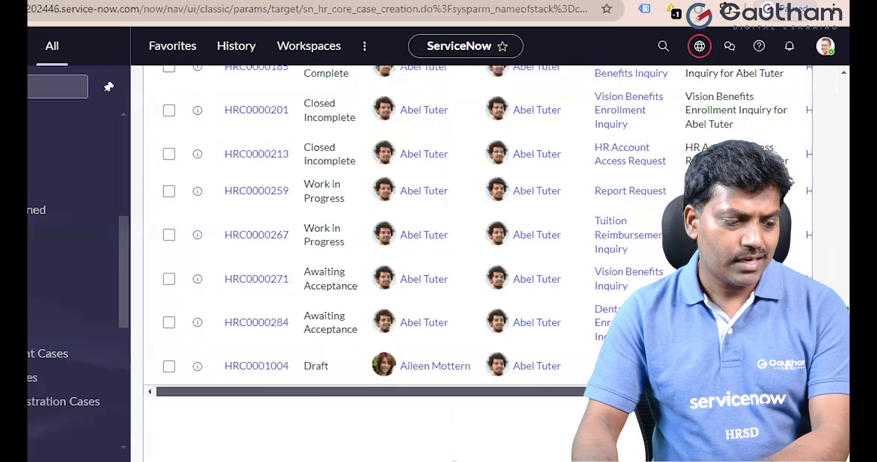
scroll(845, 183, up, 9)
Create the HR payroll case and dismiss the notice about its Draft state.
click(185, 439)
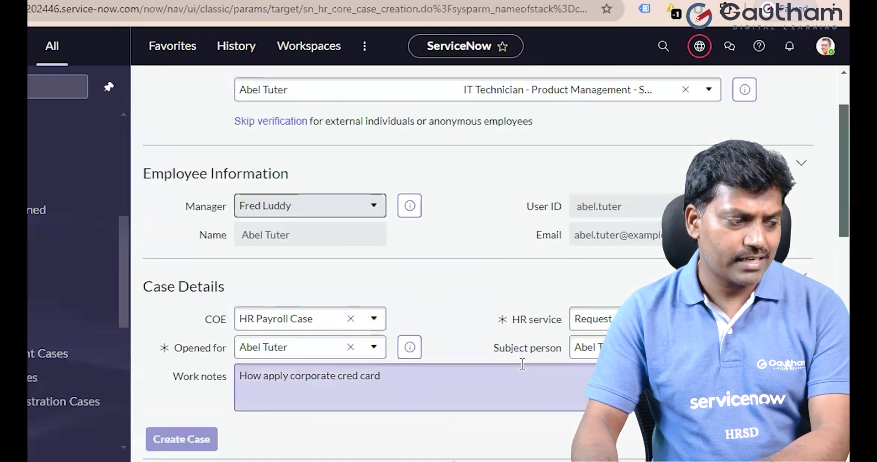
scroll(516, 344, down, 5)
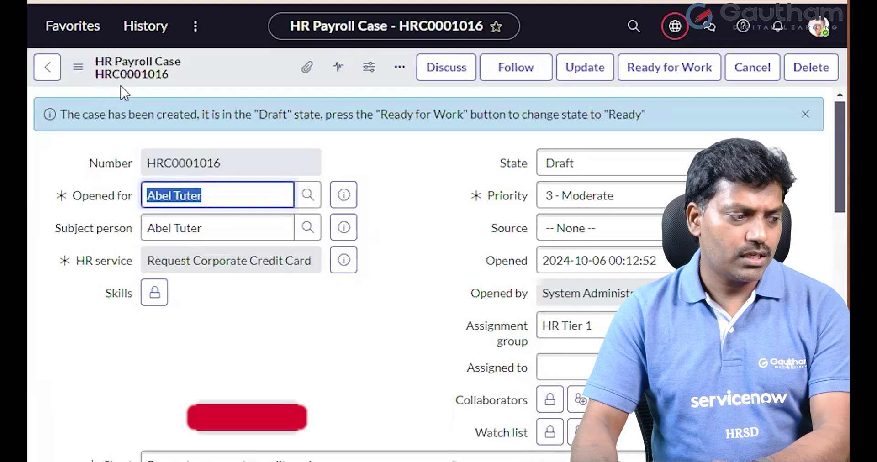
click(805, 115)
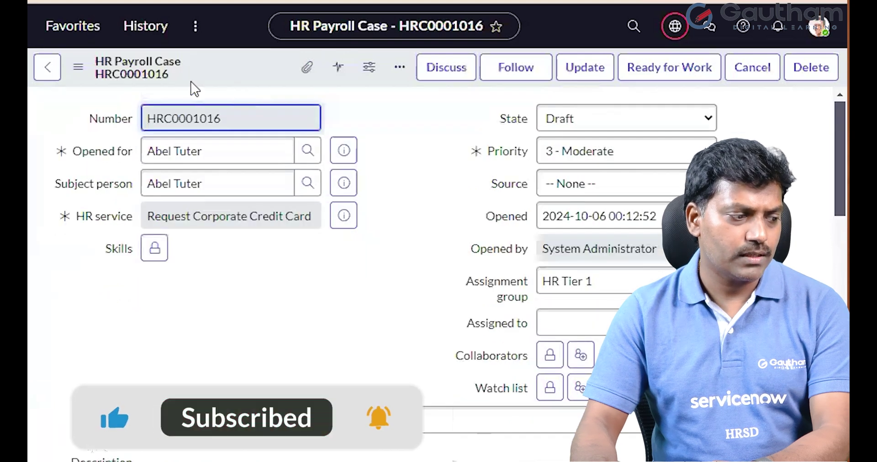
Examine the new payroll case's heading and fields, including the choices available for its State.
drag(169, 76, 385, 127)
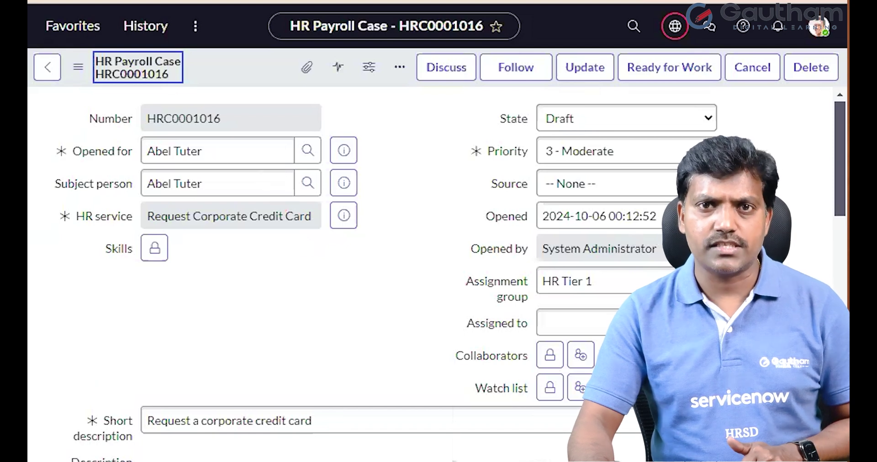
scroll(337, 310, down, 15)
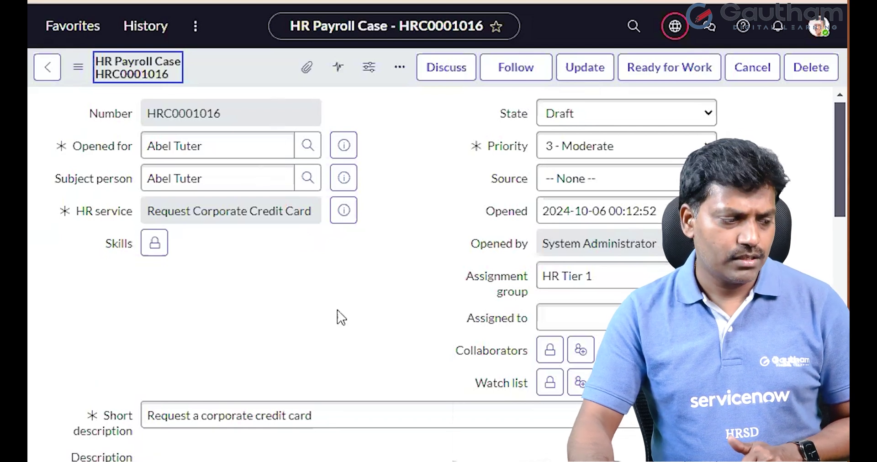
scroll(337, 311, up, 15)
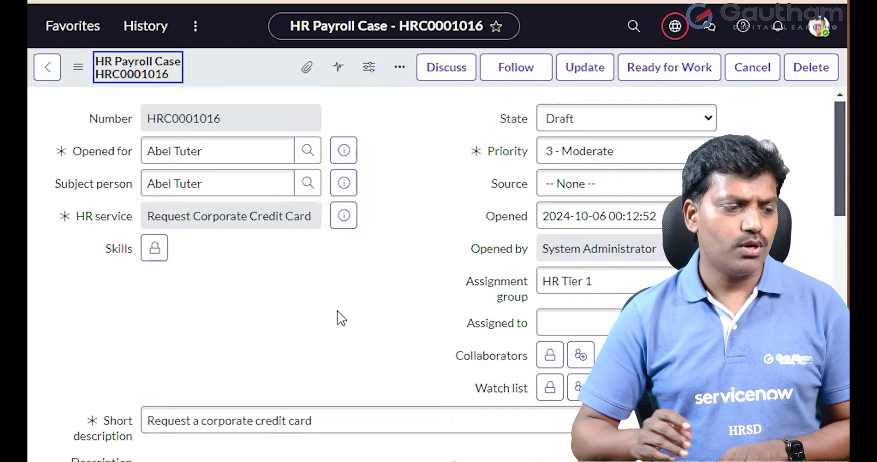
click(637, 118)
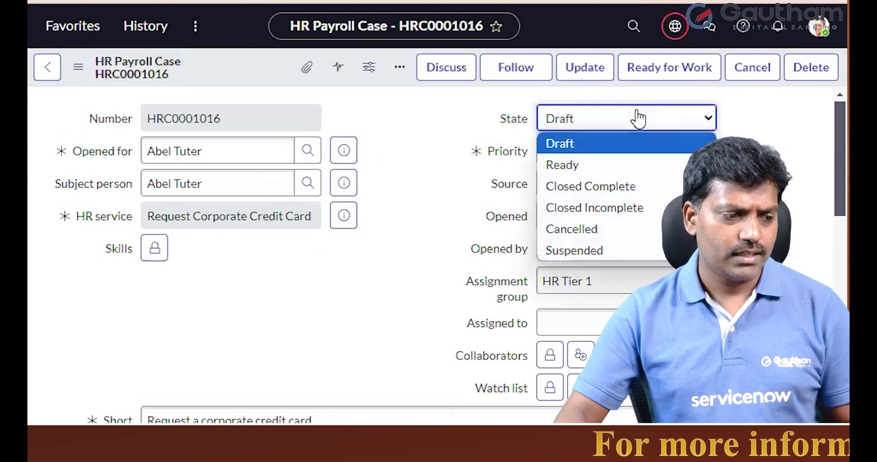
click(695, 121)
scroll(446, 310, down, 2)
scroll(446, 310, up, 2)
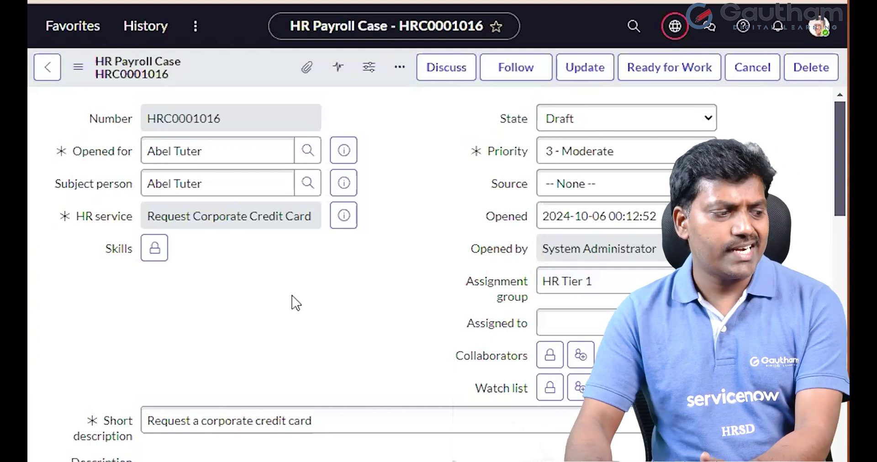
Open the table configuration of HR Payroll Case from the case record.
drag(236, 116, 145, 116)
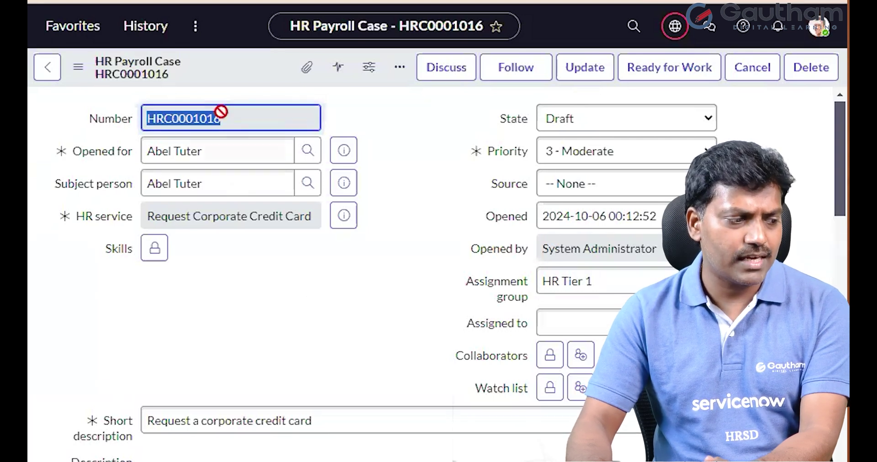
right_click(217, 64)
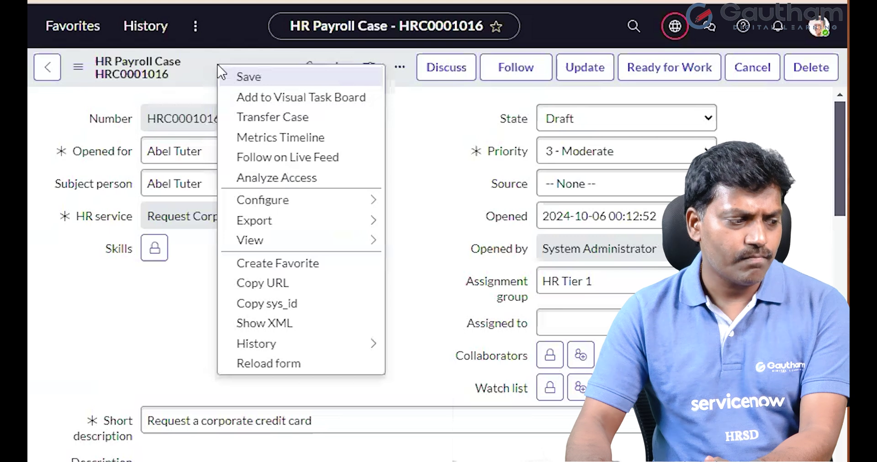
mouse_move(354, 201)
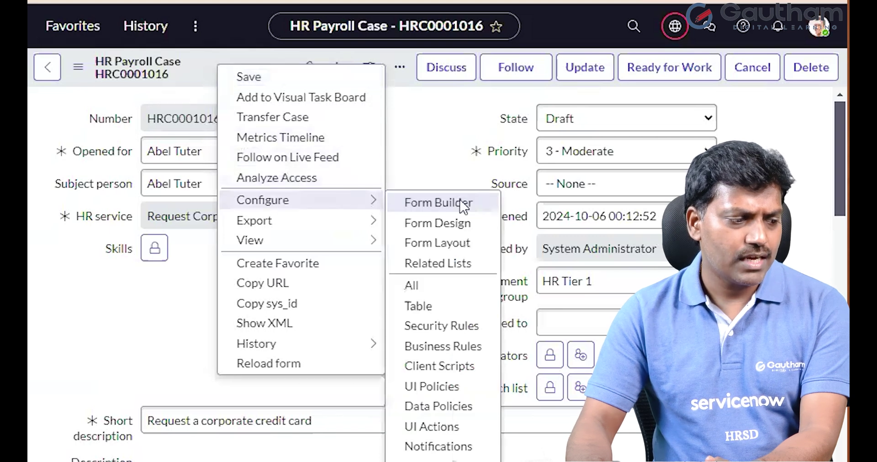
click(439, 313)
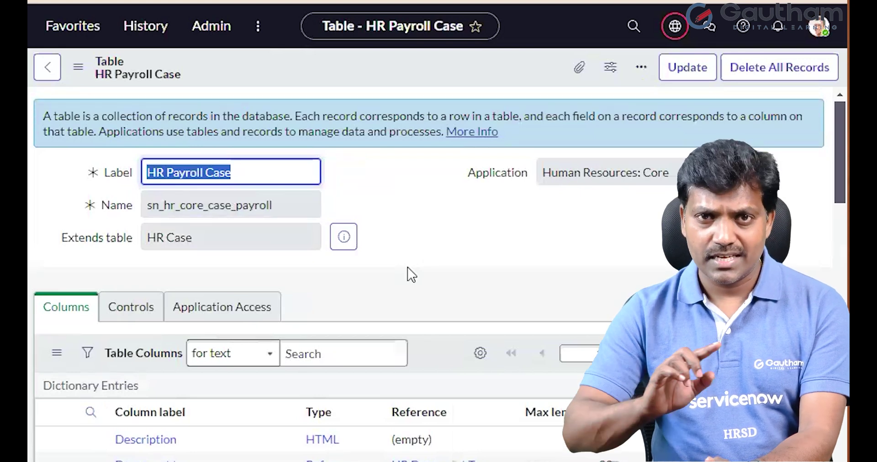
scroll(422, 342, down, 3)
scroll(451, 398, up, 3)
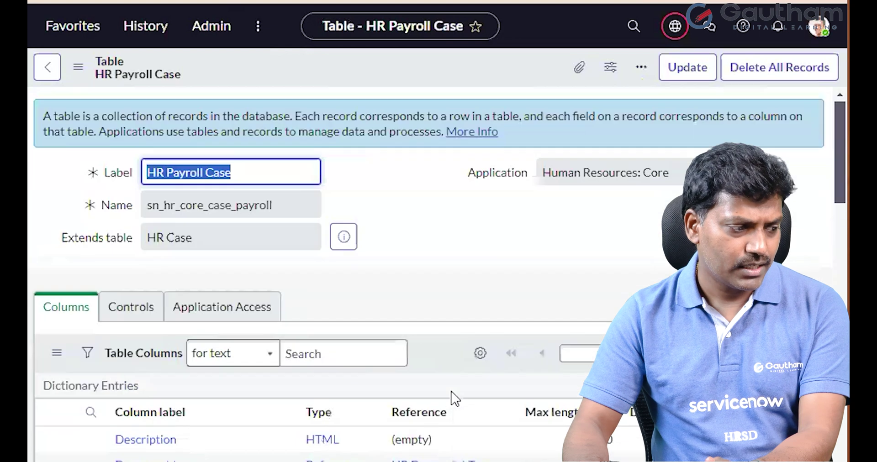
Check the Extensible, Auto-number and access control settings of the HR Payroll Case table.
click(133, 307)
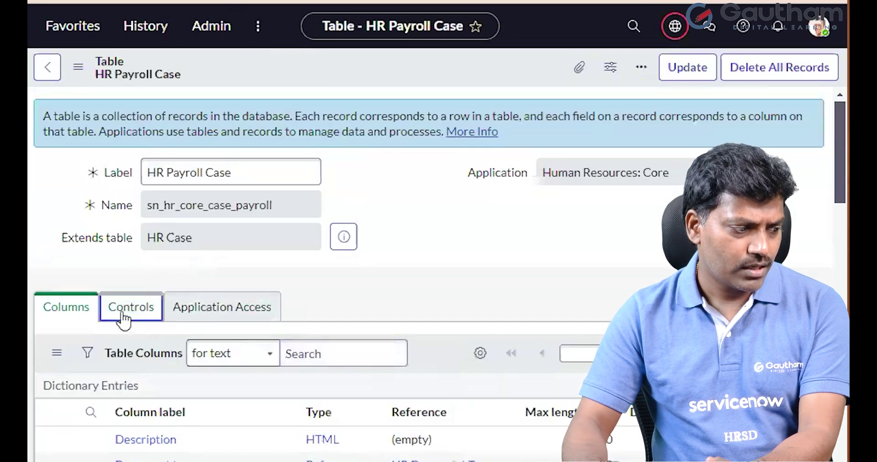
scroll(258, 338, down, 3)
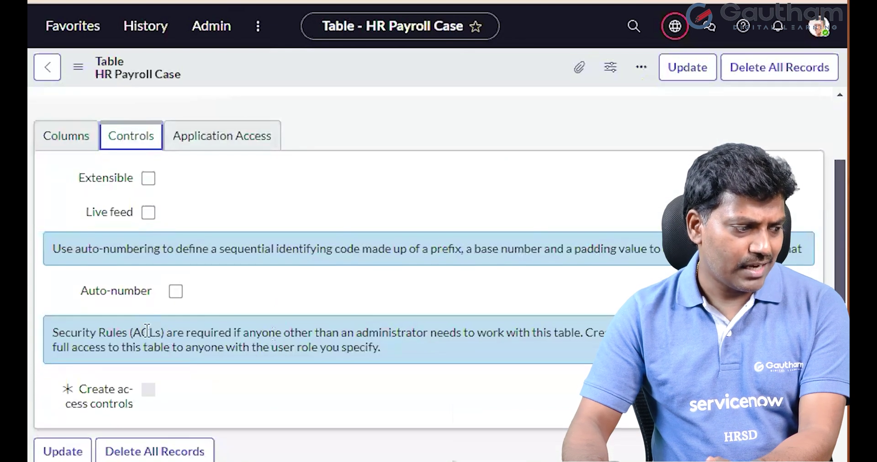
scroll(194, 313, up, 3)
scroll(189, 427, down, 3)
scroll(188, 427, up, 3)
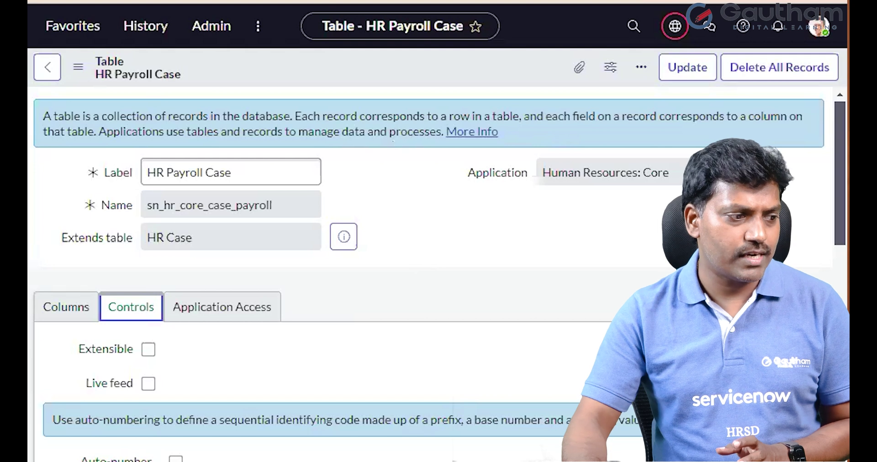
In a separate browser tab, open a blank HR Case form using sn_hr_core_case.do in the navigation filter.
right_click(276, 0)
click(374, 103)
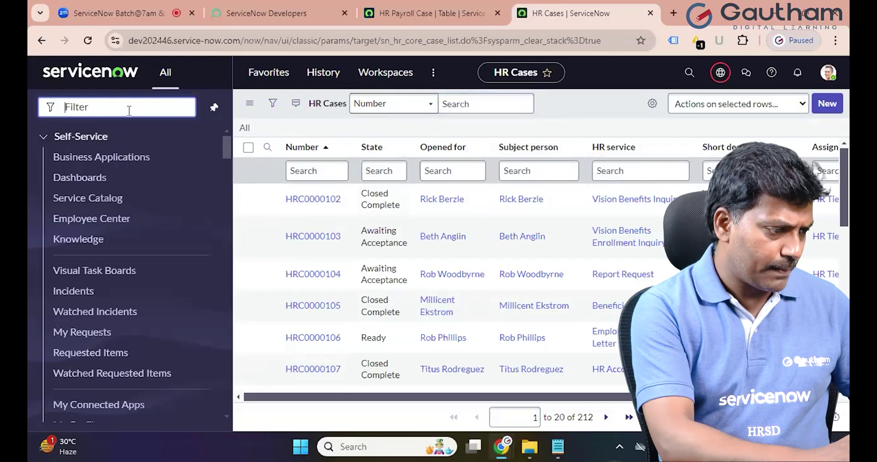
text(s)
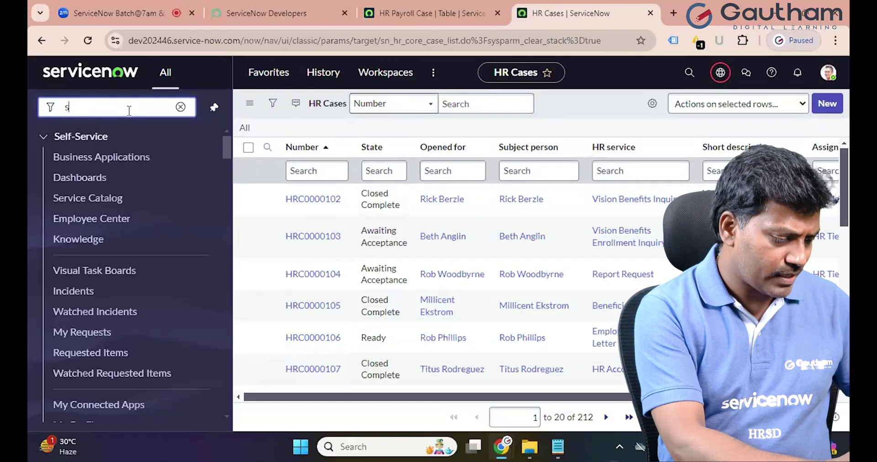
text(n_)
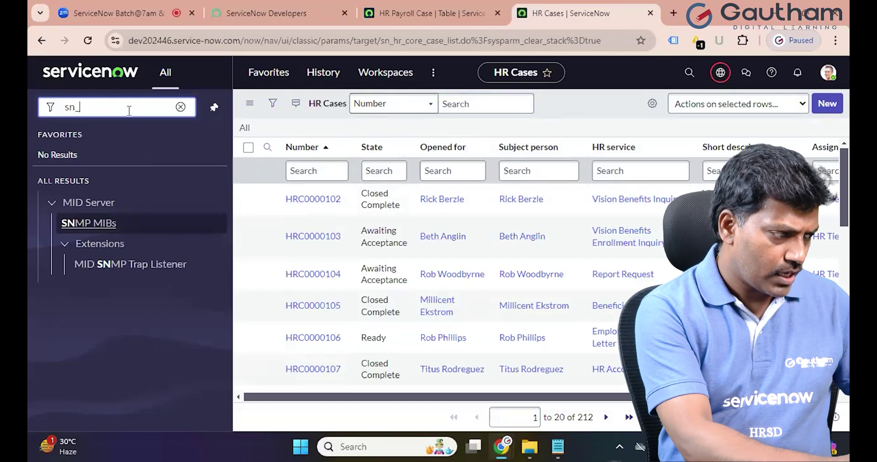
text(hr_)
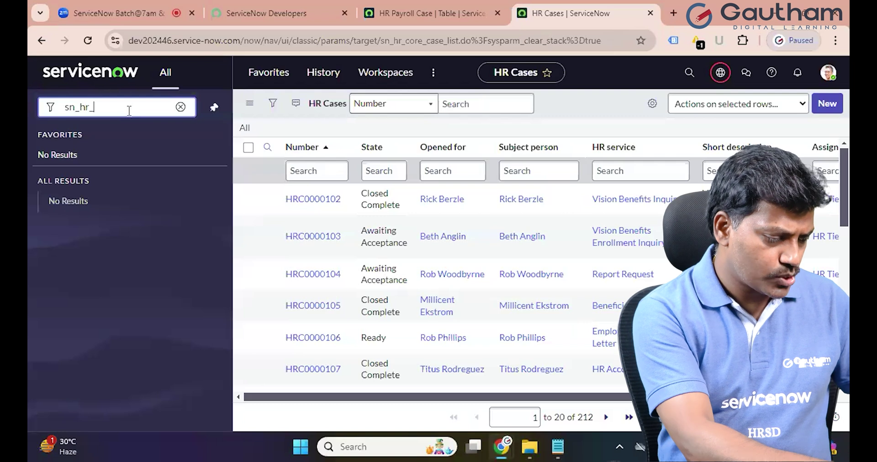
text(core_c)
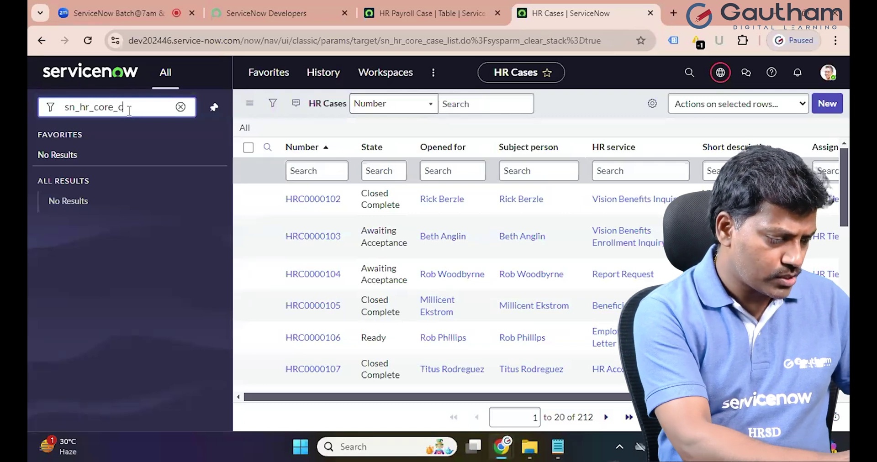
text(ase.do)
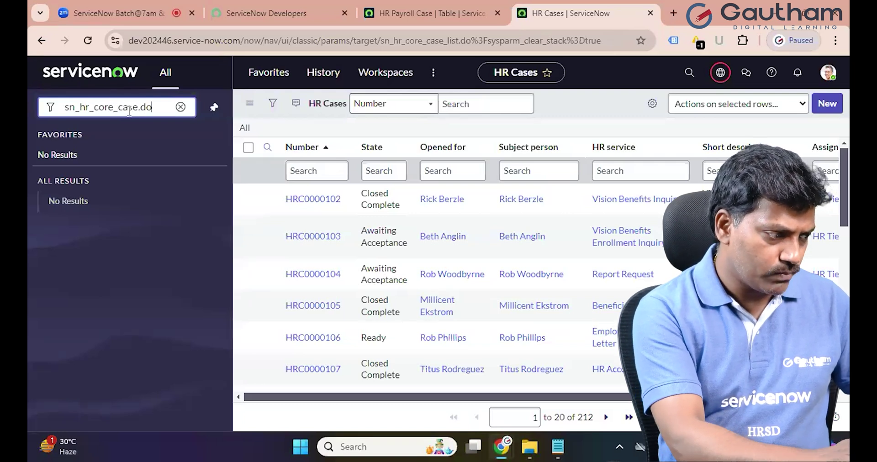
key(Return)
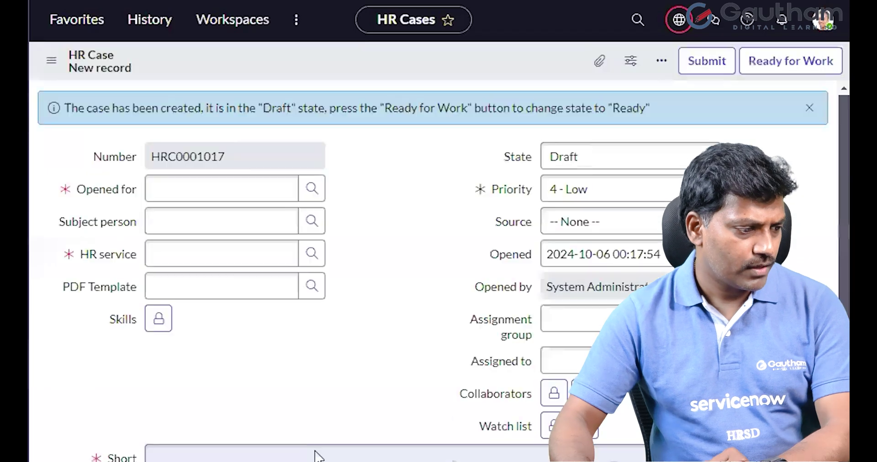
Open the table configuration of HR Case from the blank record and examine its auto-numbering controls for prefix, number and digits.
scroll(398, 288, down, 2)
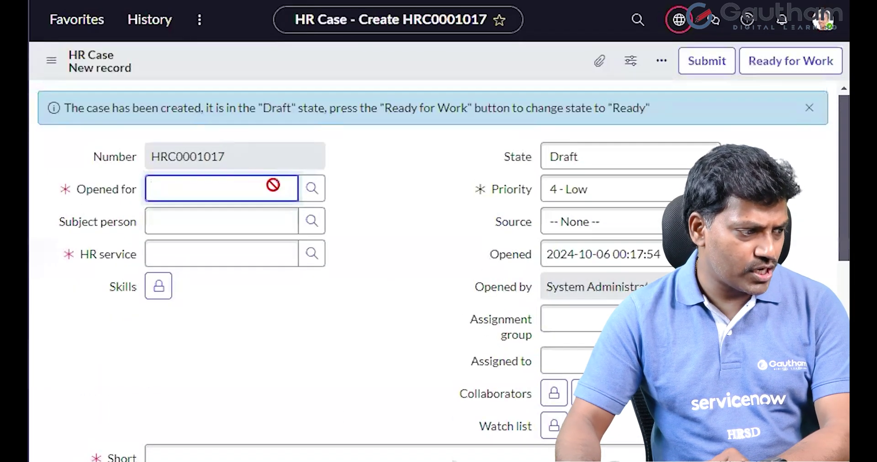
scroll(546, 385, down, 5)
scroll(547, 385, up, 4)
right_click(341, 55)
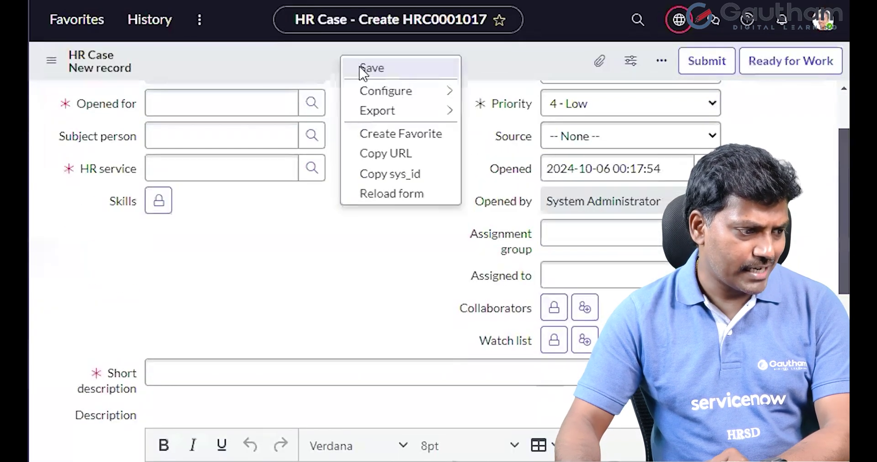
mouse_move(423, 95)
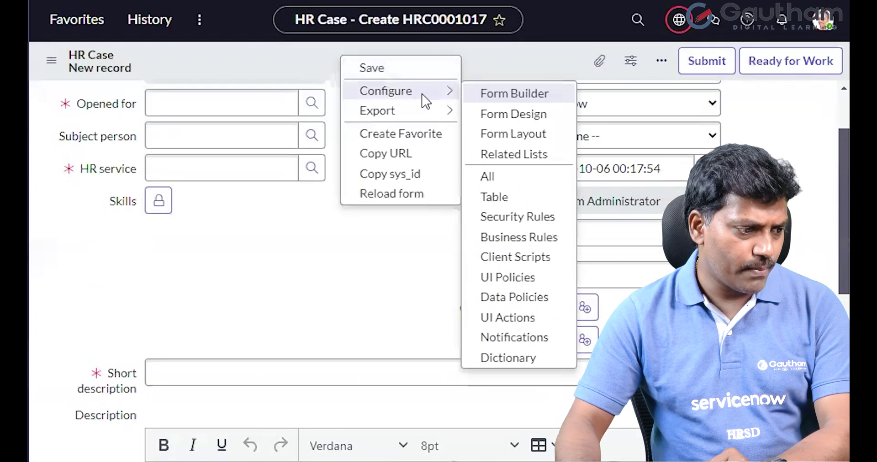
click(532, 208)
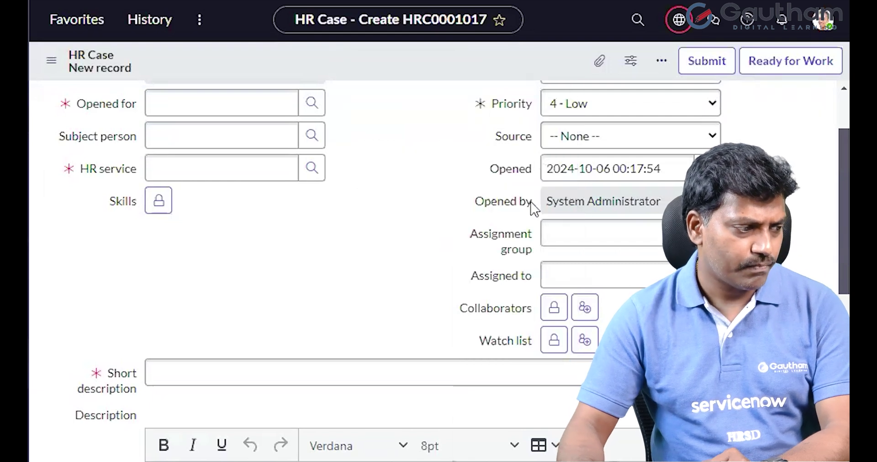
scroll(501, 231, down, 4)
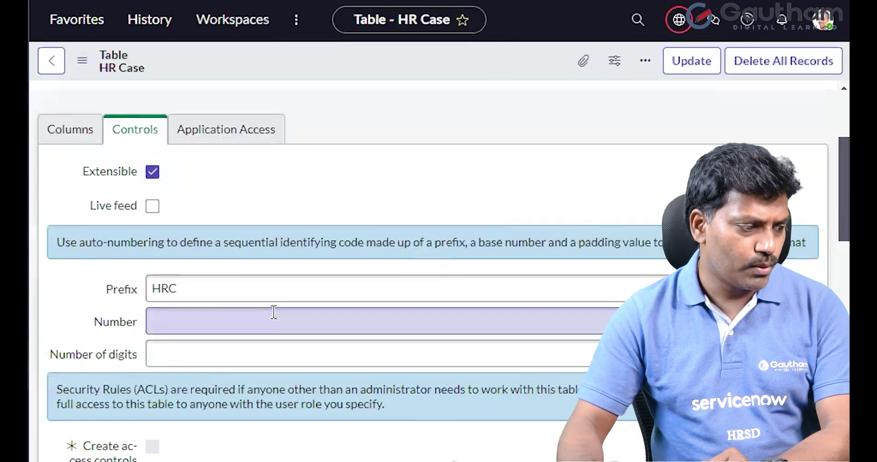
scroll(211, 384, down, 4)
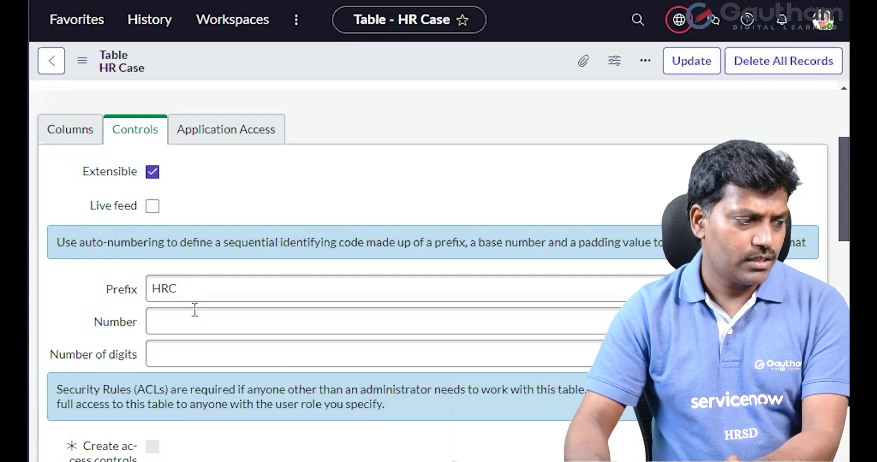
Go to the HR Cases list and filter it to show only cases created today.
scroll(53, 218, up, 4)
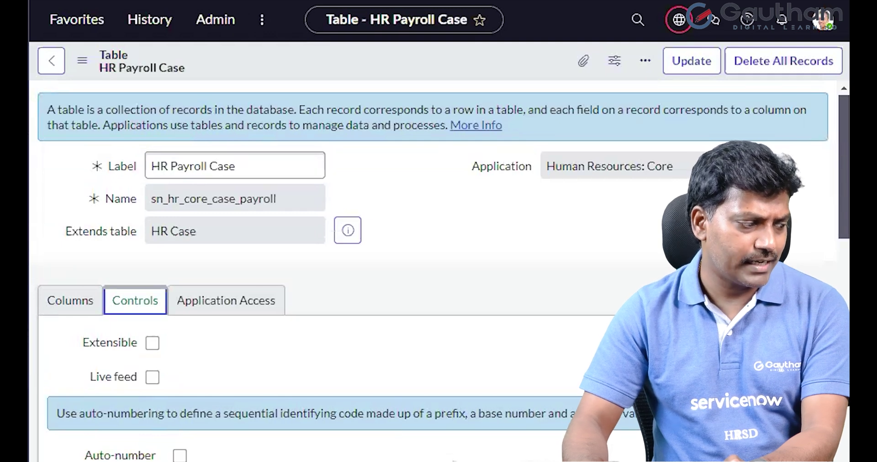
click(400, 361)
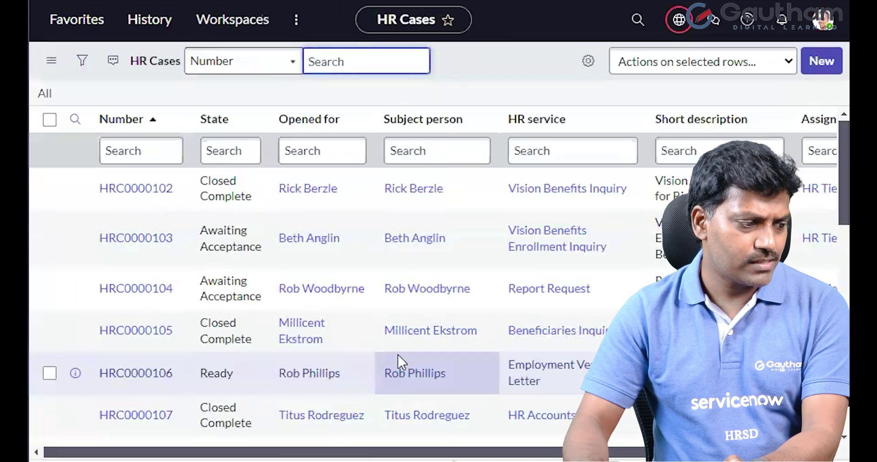
click(91, 64)
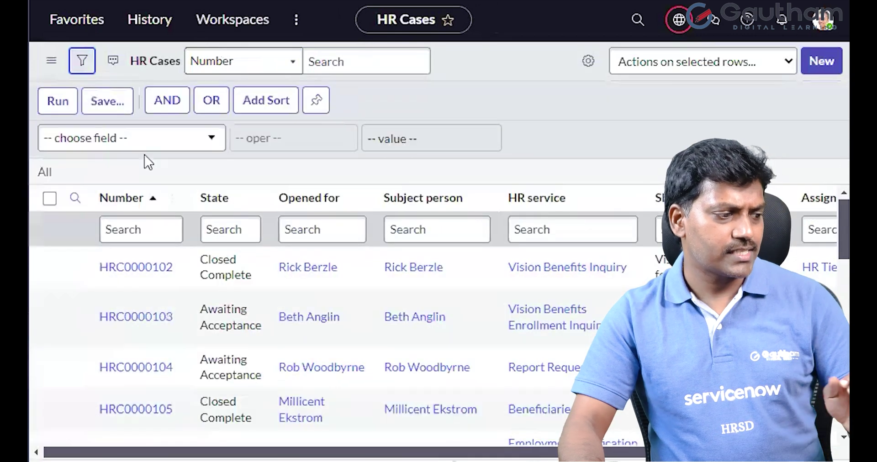
click(130, 134)
text(cre)
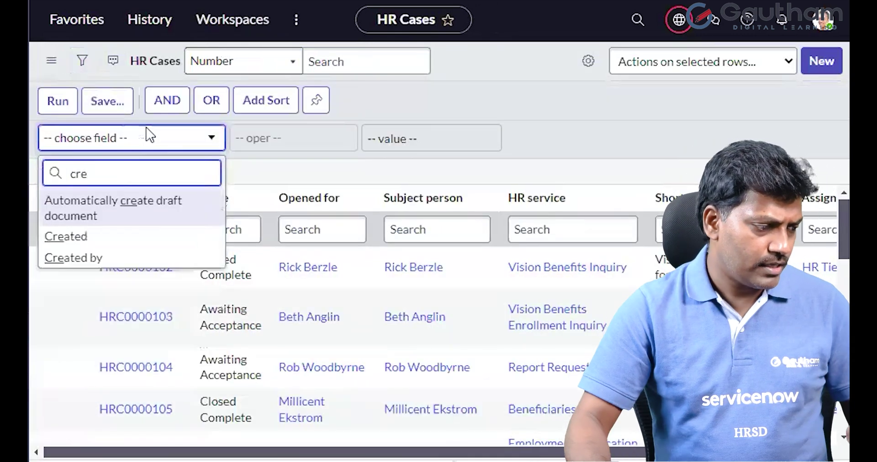
click(69, 236)
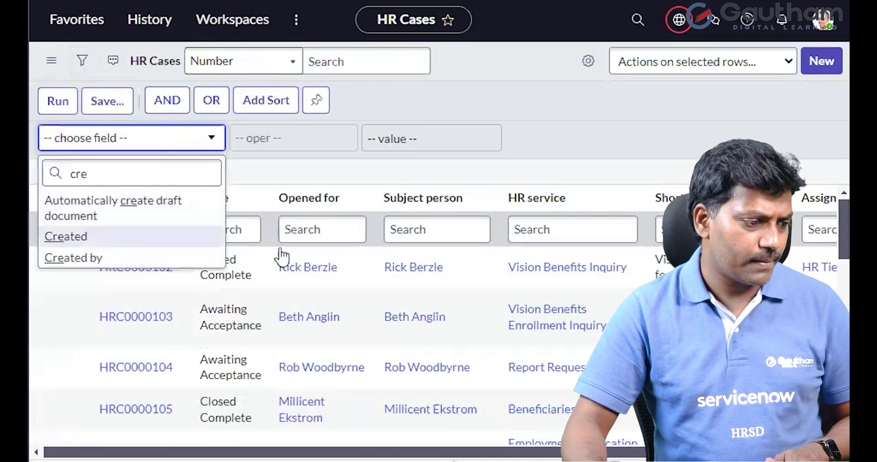
click(62, 106)
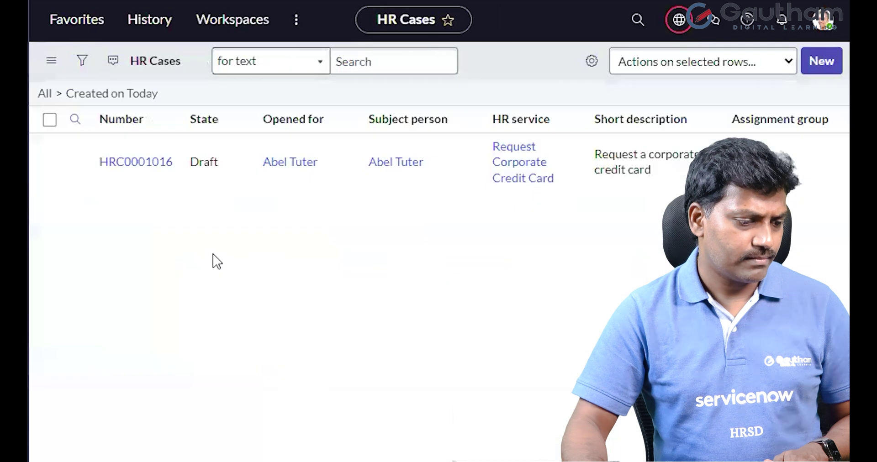
Open the draft Request Corporate Credit Card case and examine its Opened for and Subject person fields.
click(146, 200)
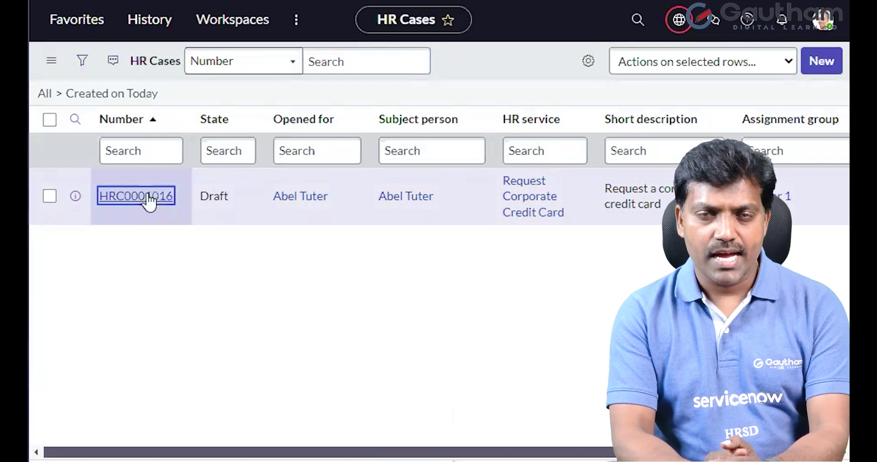
click(148, 197)
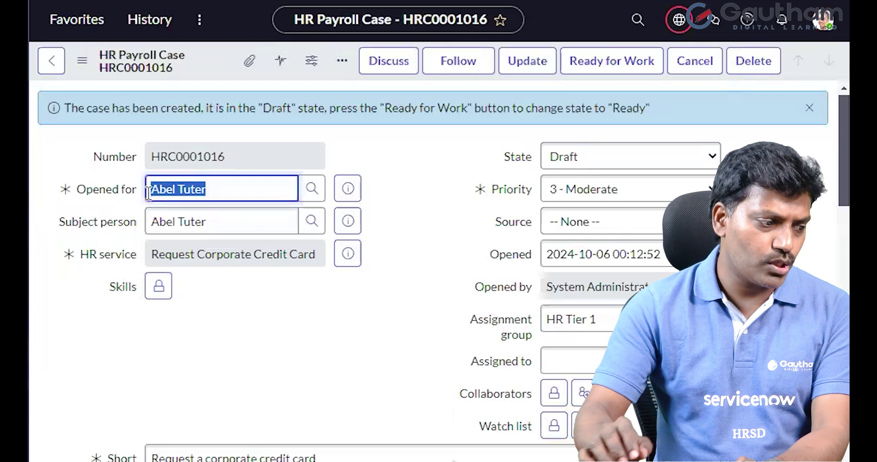
click(343, 339)
drag(236, 195, 146, 195)
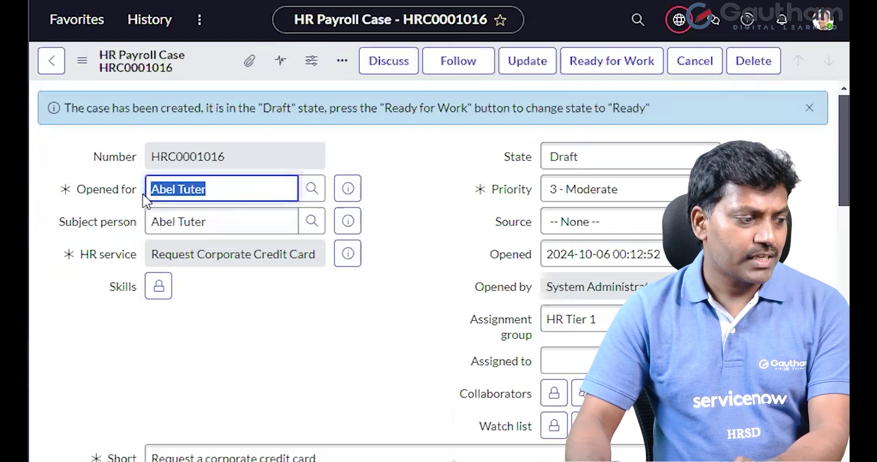
click(236, 191)
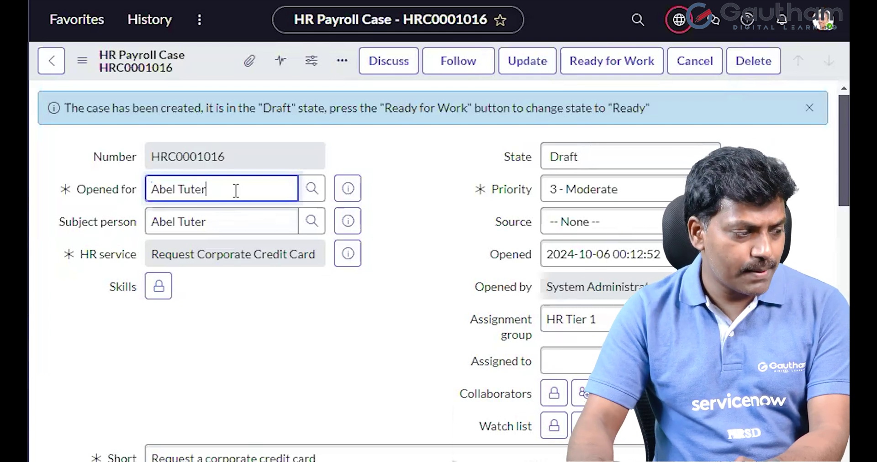
drag(235, 191, 152, 189)
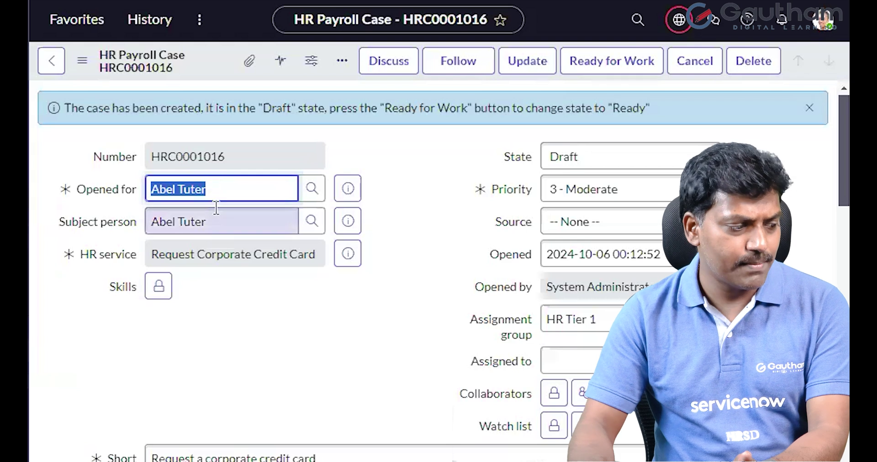
click(374, 410)
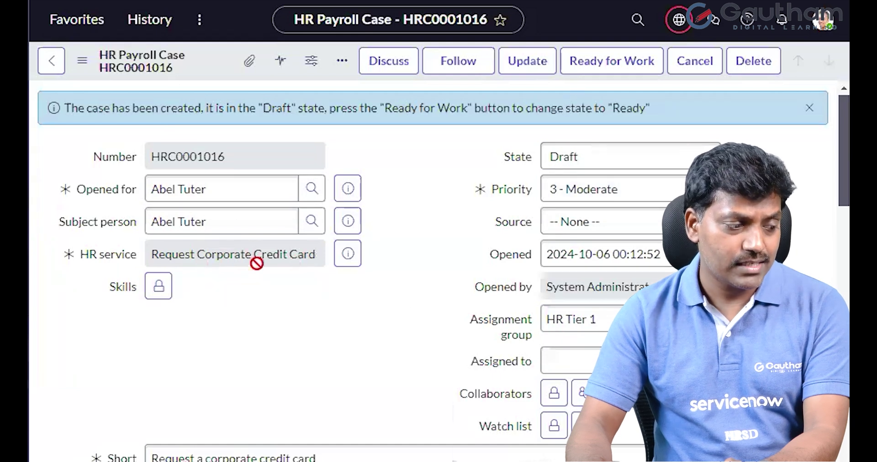
Set the case's priority to 1 - Critical and its source to Self Service.
click(608, 189)
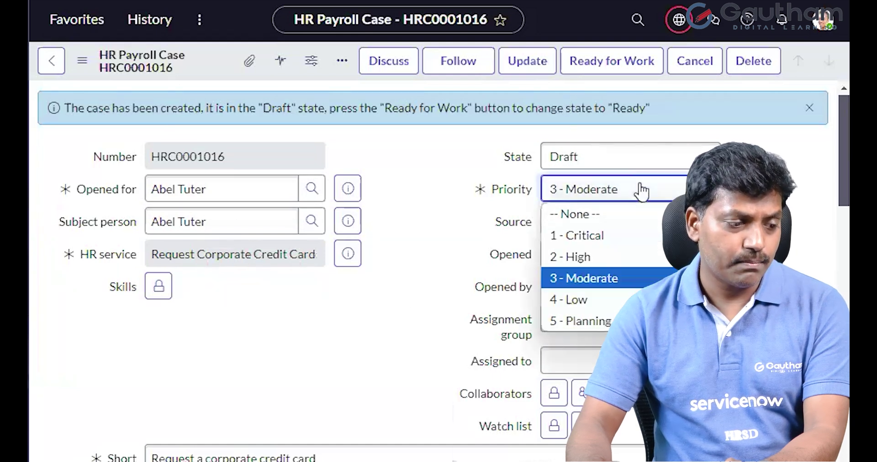
click(609, 238)
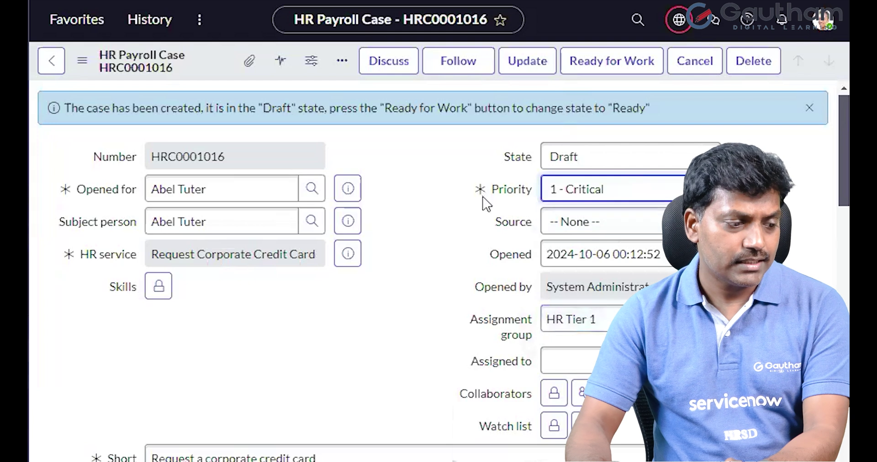
key(Tab)
key(alt+Down)
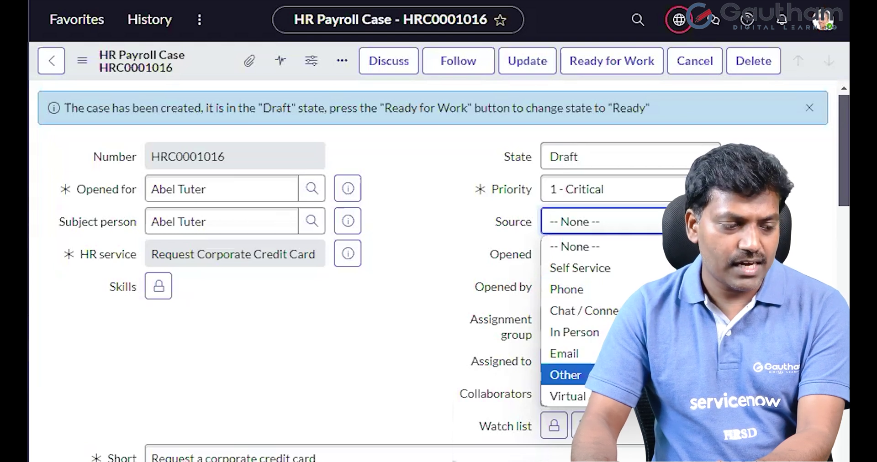
click(580, 269)
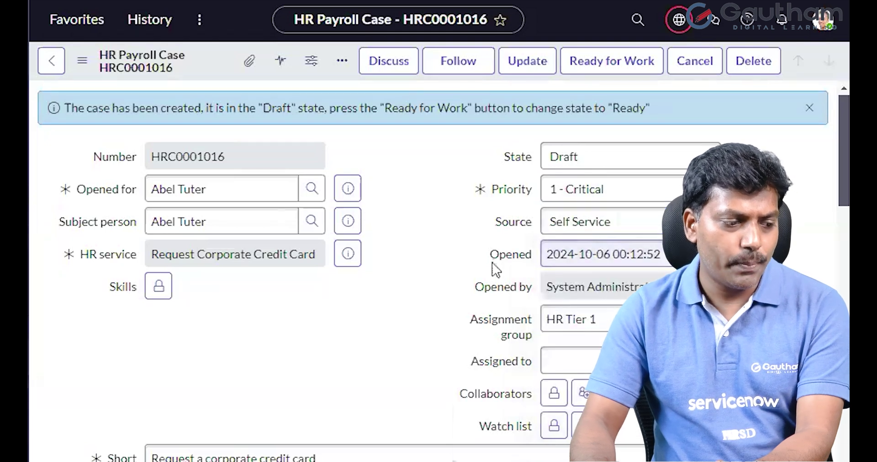
Check the Opened date and assignment group, and fill in the Assigned to field with a user from the lookup list.
mouse_move(598, 254)
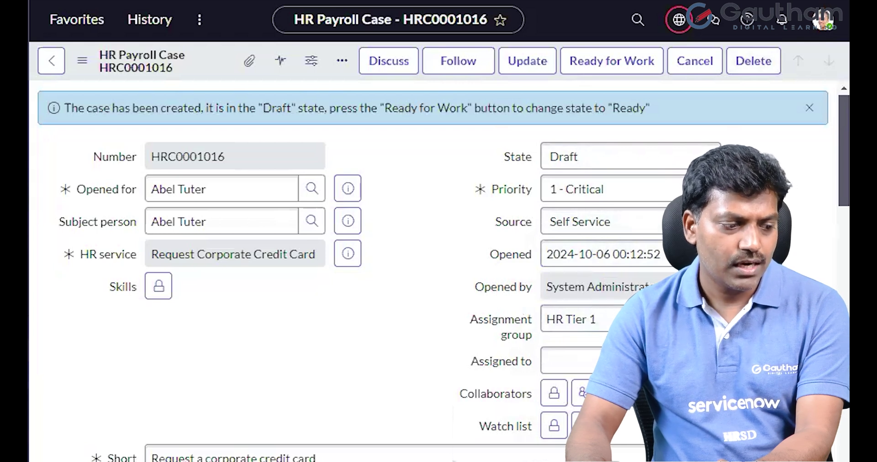
scroll(550, 343, down, 2)
scroll(423, 281, up, 2)
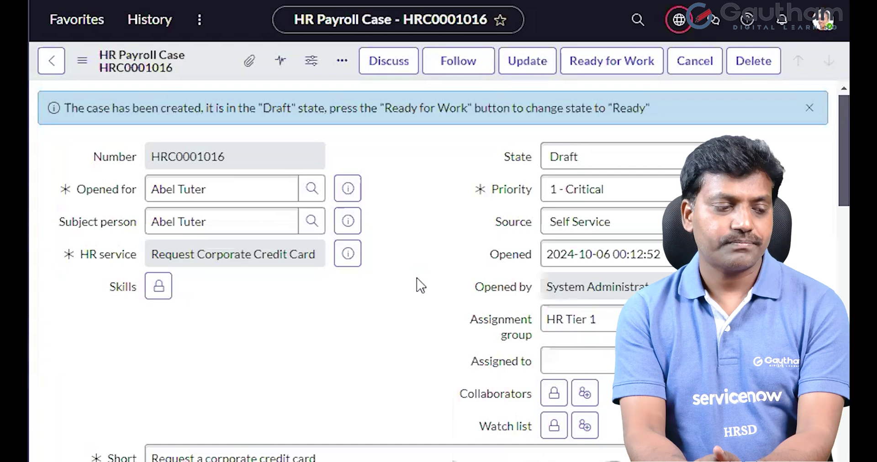
click(591, 316)
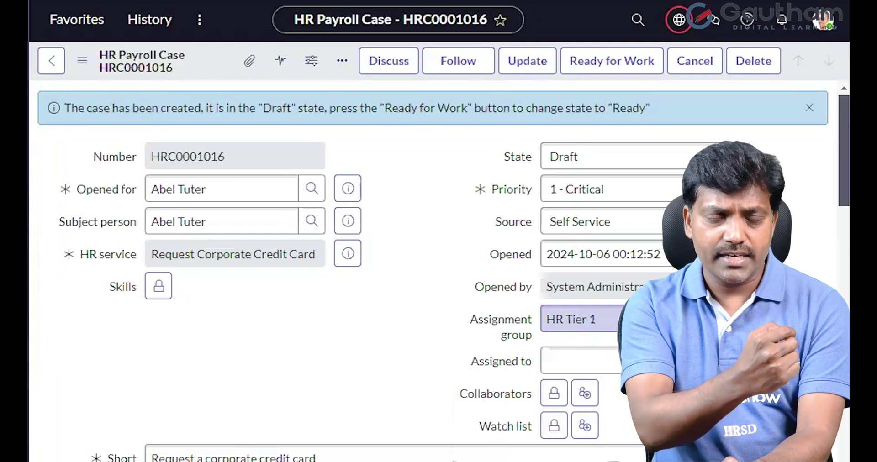
click(578, 361)
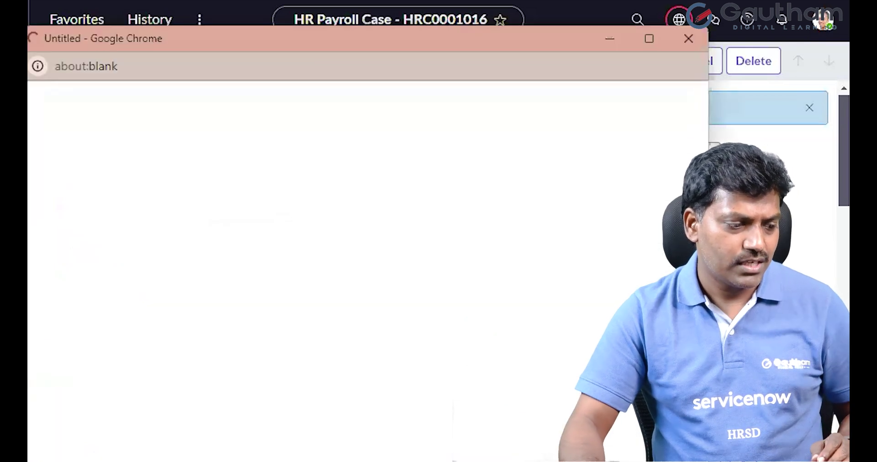
click(123, 253)
Unlock the Collaborators field, add one user from the lookup list and lock it again, staying on the case record.
scroll(811, 267, down, 2)
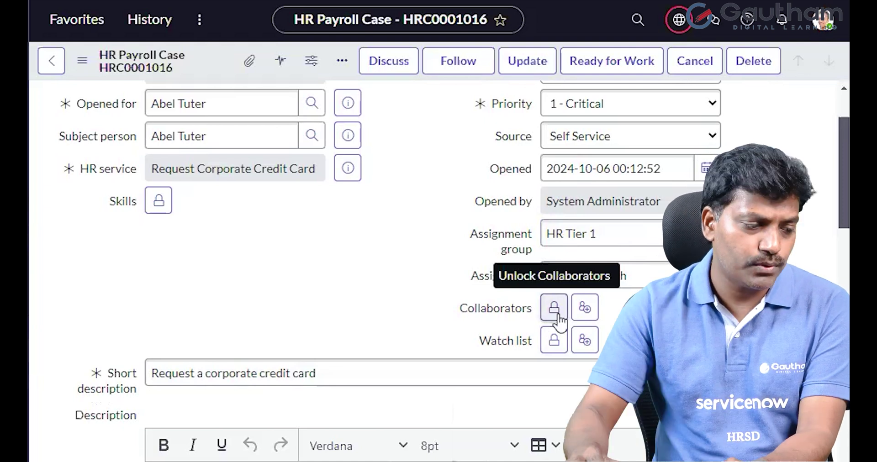
click(555, 315)
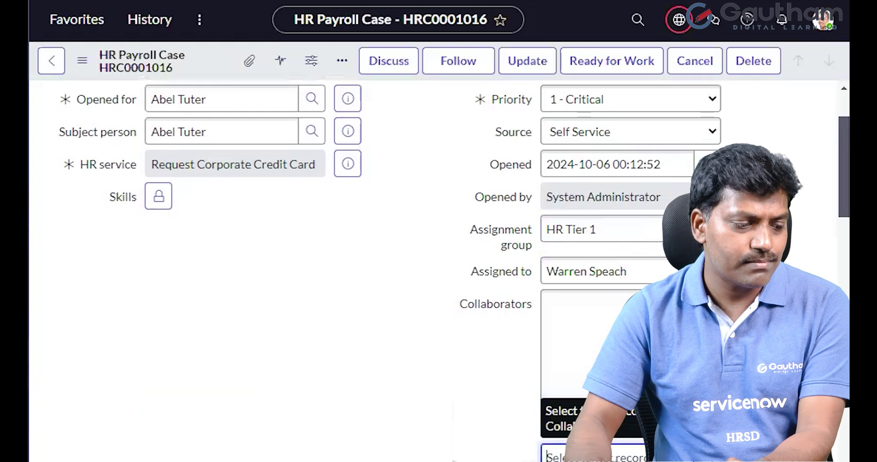
click(594, 457)
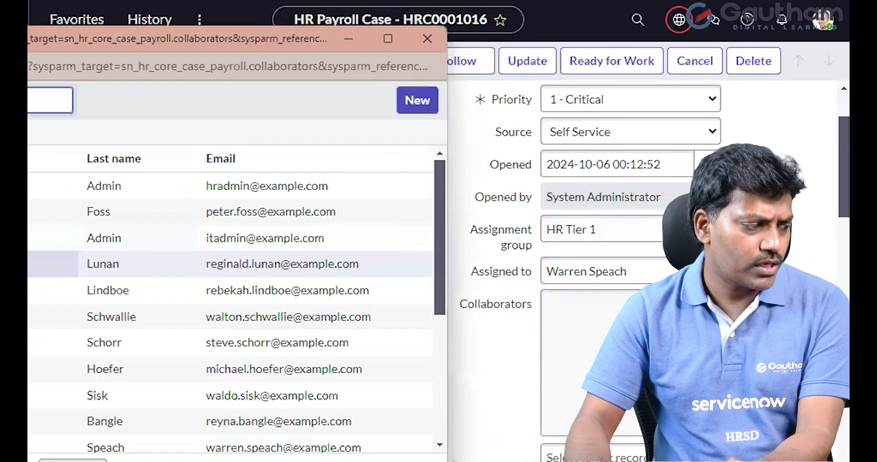
scroll(228, 388, down, 3)
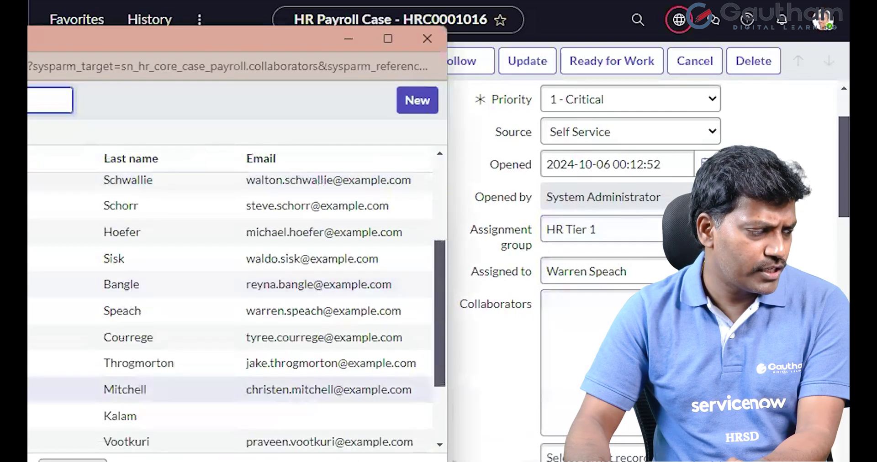
click(125, 389)
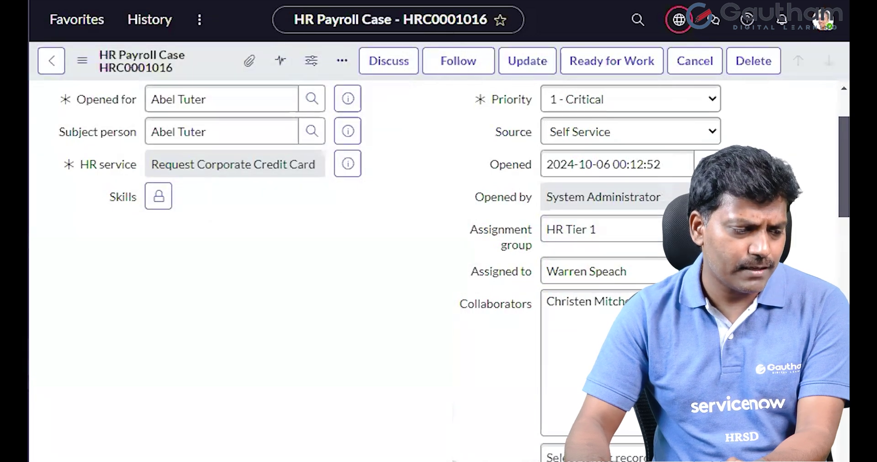
click(554, 303)
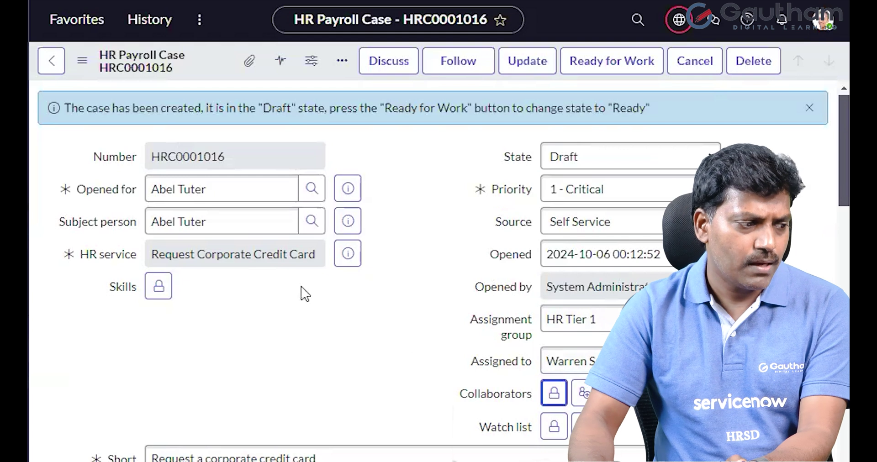
key(alt+Left)
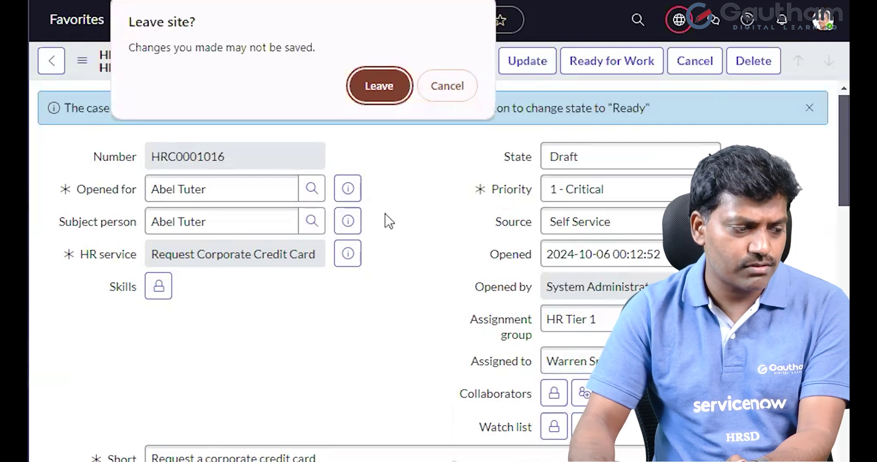
click(442, 91)
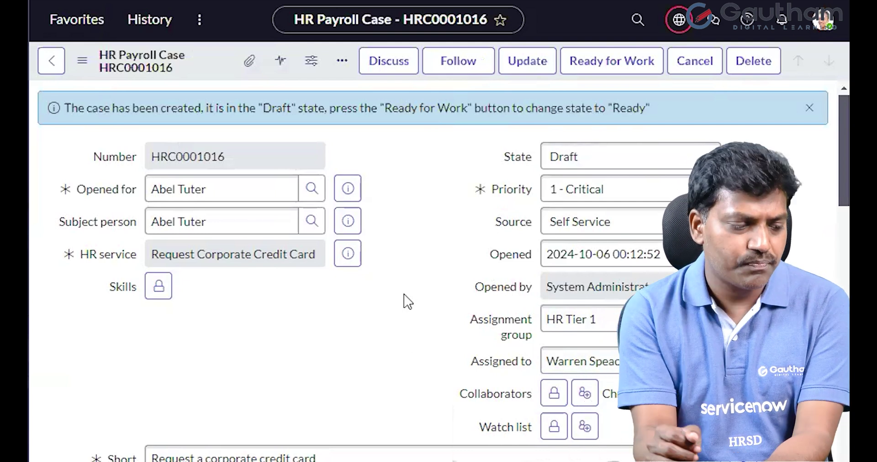
Unlock the case's Watch list, add one user from the lookup list and lock the field again.
scroll(398, 293, down, 2)
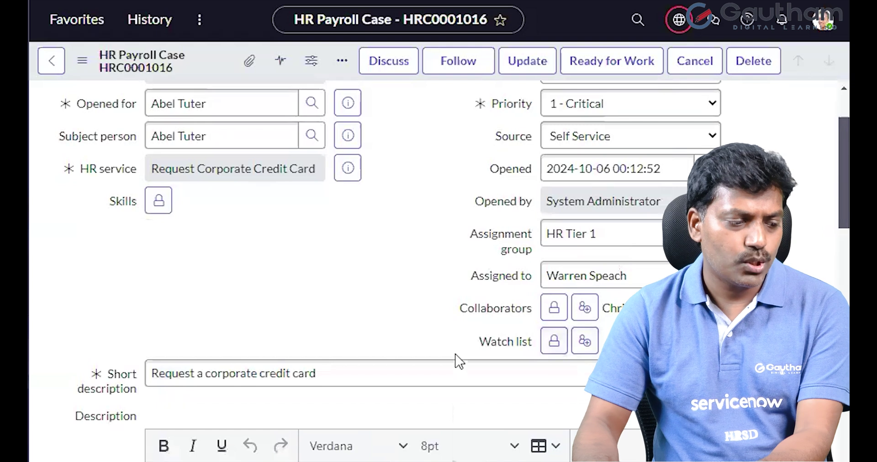
click(495, 361)
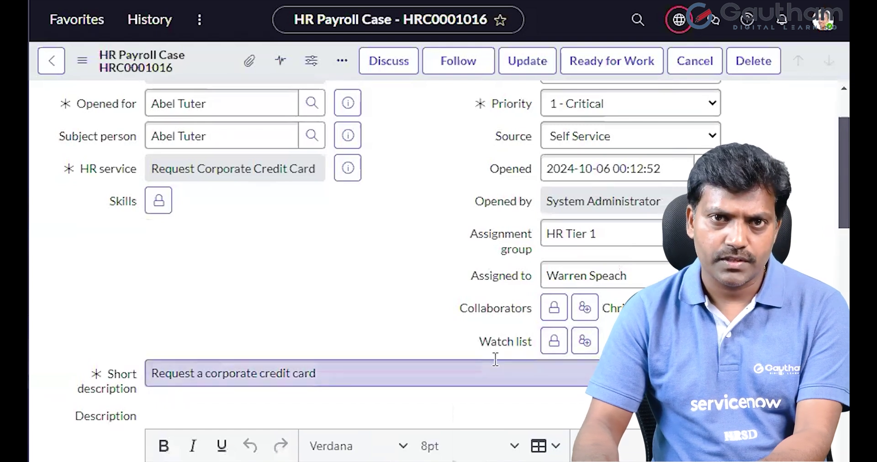
click(555, 350)
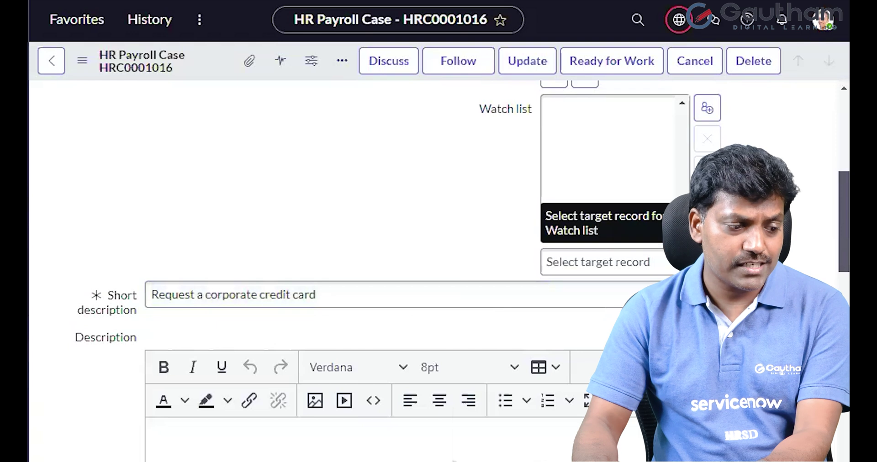
click(676, 261)
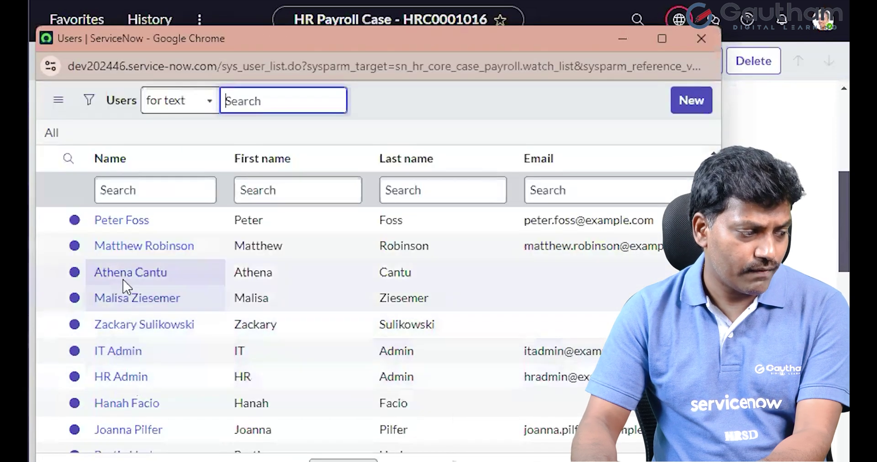
click(128, 274)
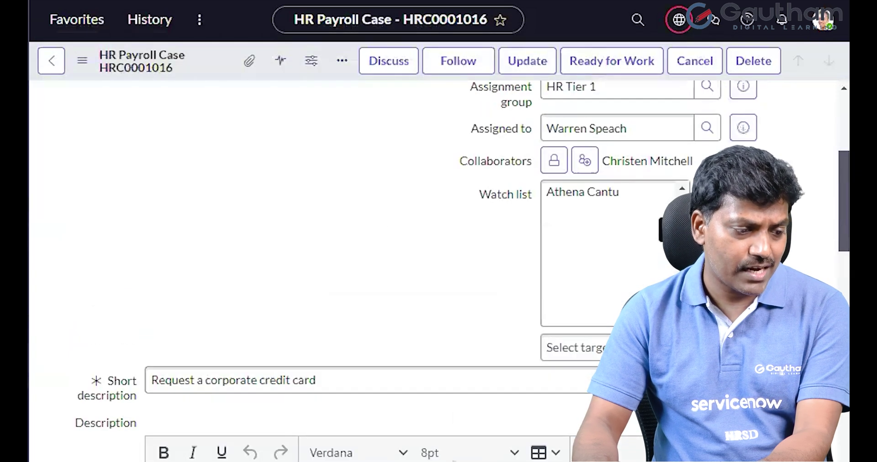
click(699, 194)
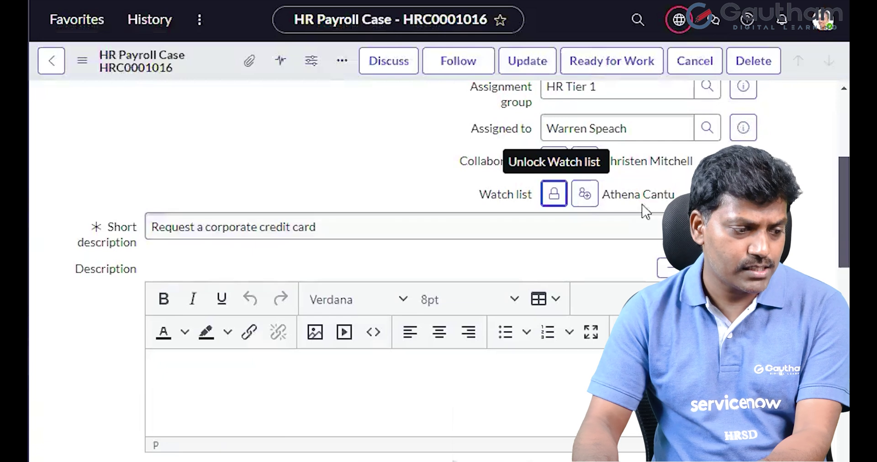
scroll(70, 98, up, 2)
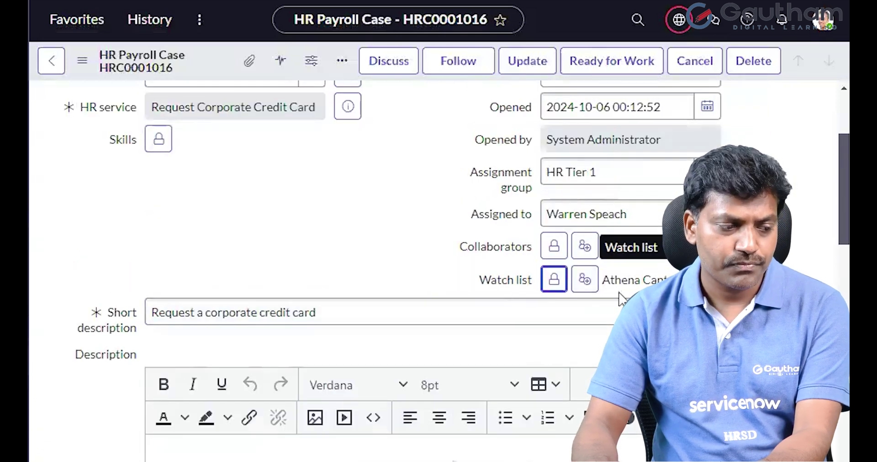
Review the case form down to its checklist and related lists, set its state to Ready and submit it as ready for work.
scroll(621, 299, up, 4)
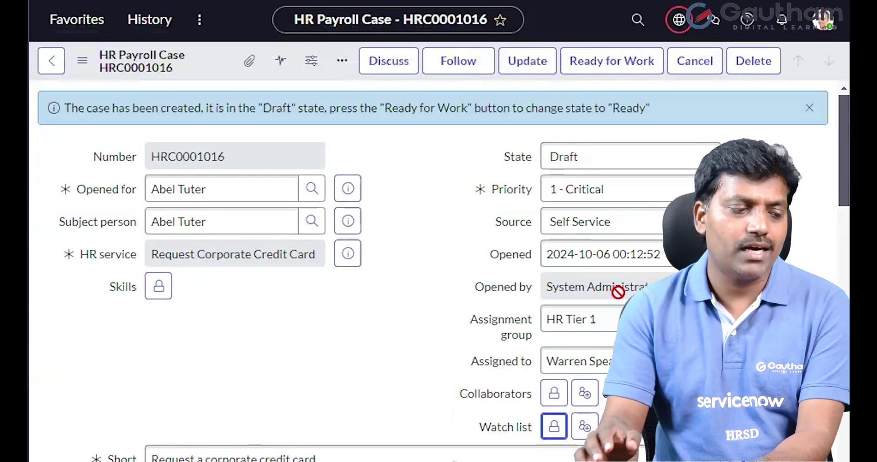
scroll(618, 291, down, 3)
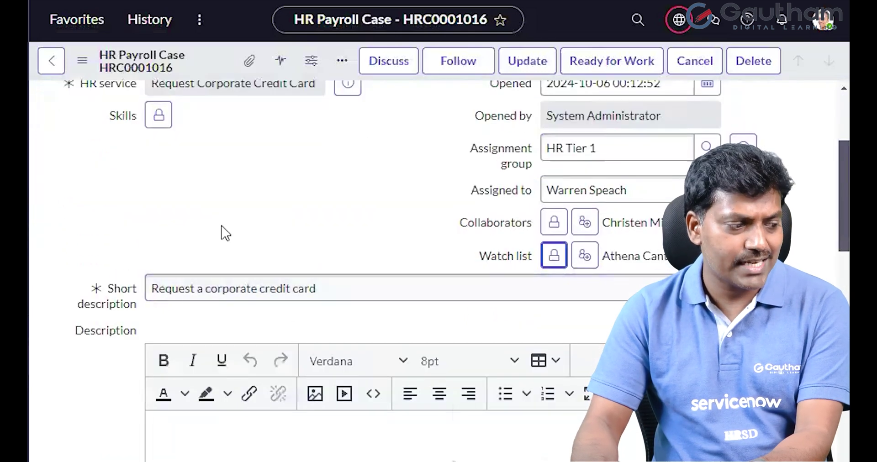
scroll(340, 374, down, 9)
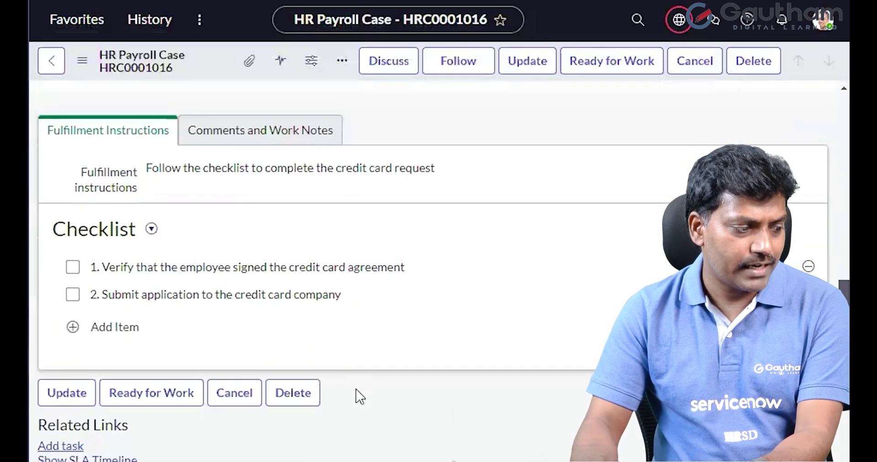
scroll(355, 389, down, 6)
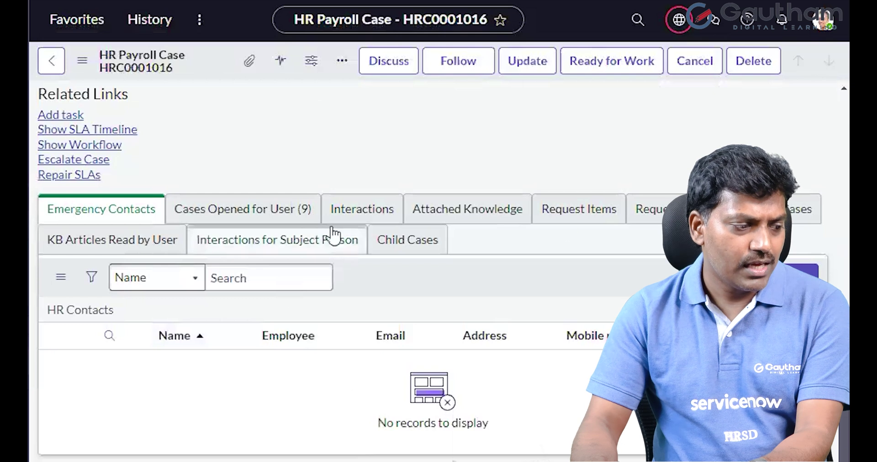
scroll(476, 309, up, 15)
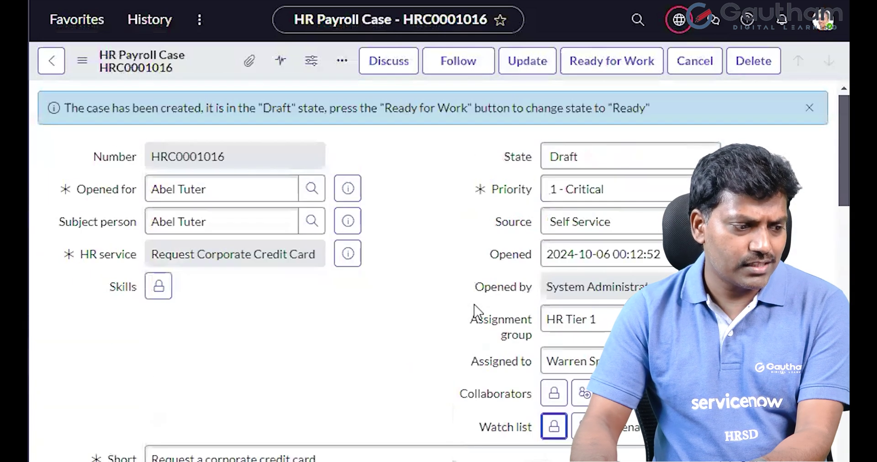
click(617, 166)
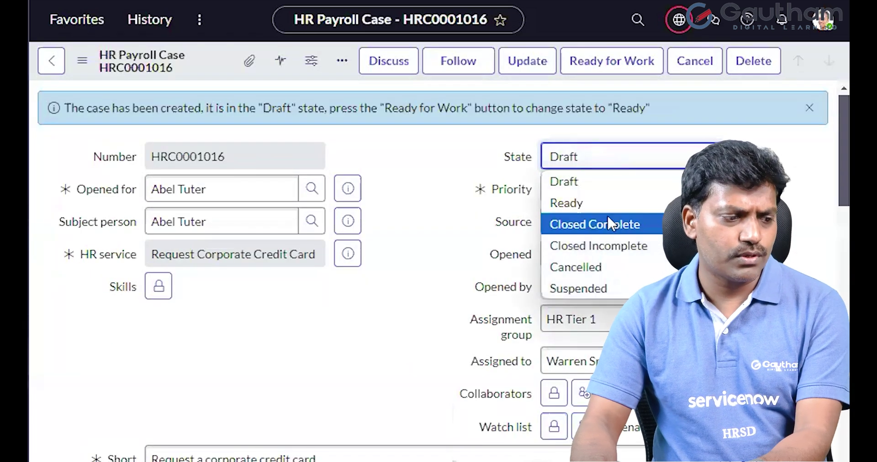
click(645, 204)
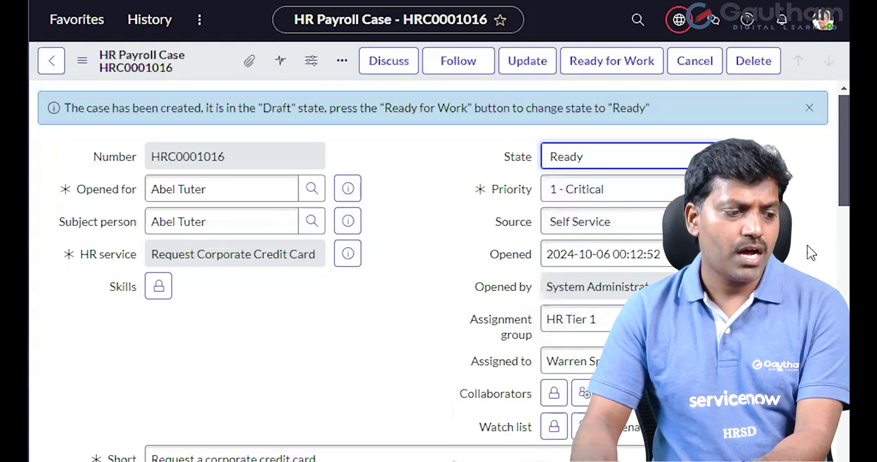
click(610, 69)
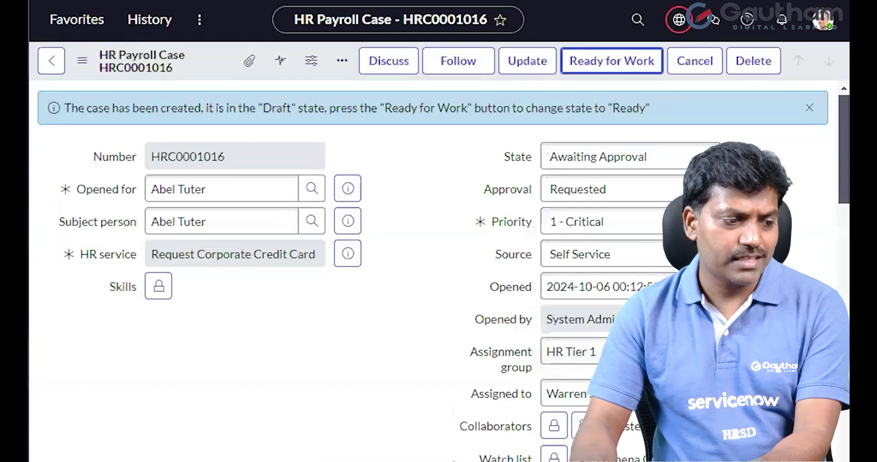
Open the requested approval from the case's approvers list and approve it.
scroll(360, 384, down, 10)
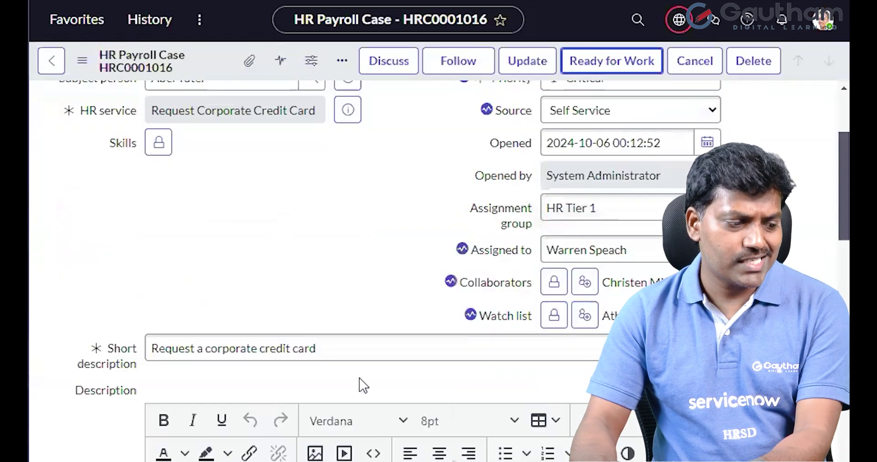
scroll(368, 379, down, 5)
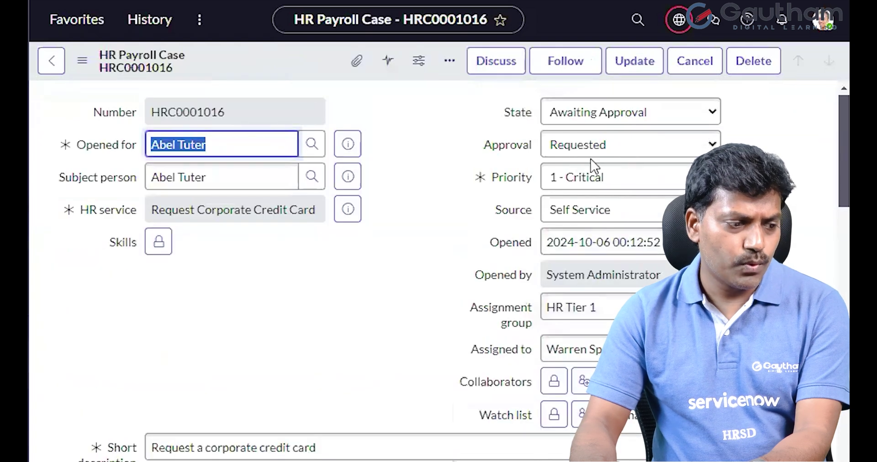
scroll(356, 341, down, 10)
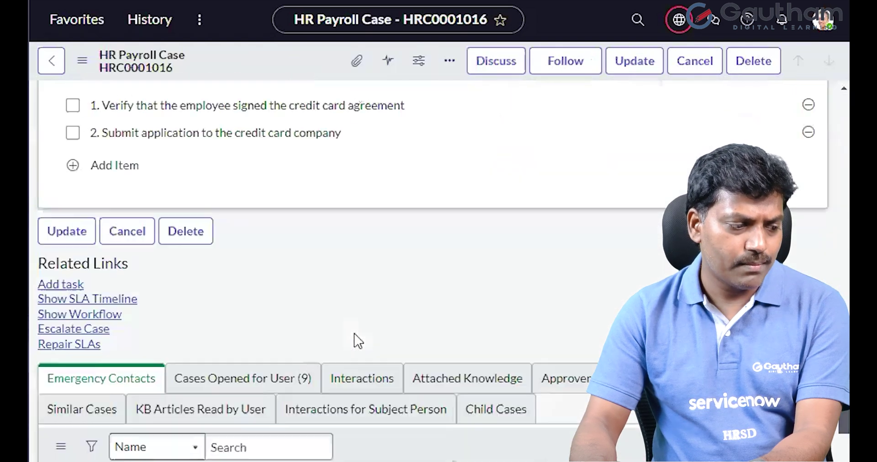
click(588, 200)
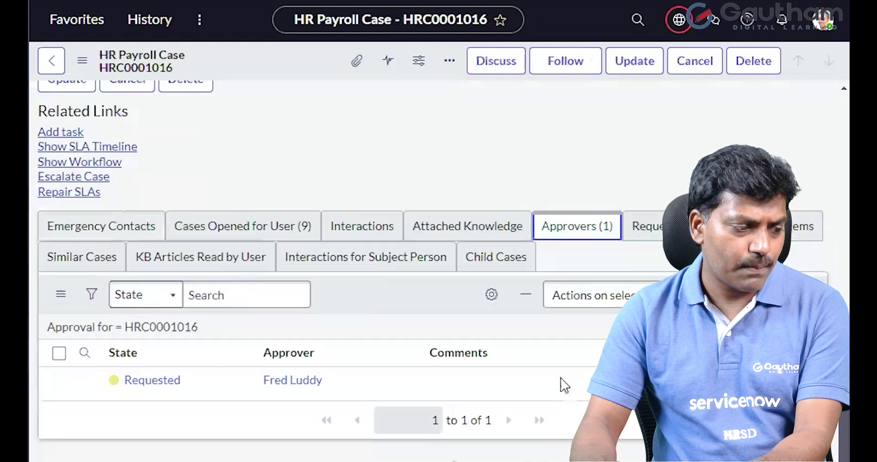
click(146, 384)
scroll(401, 349, up, 10)
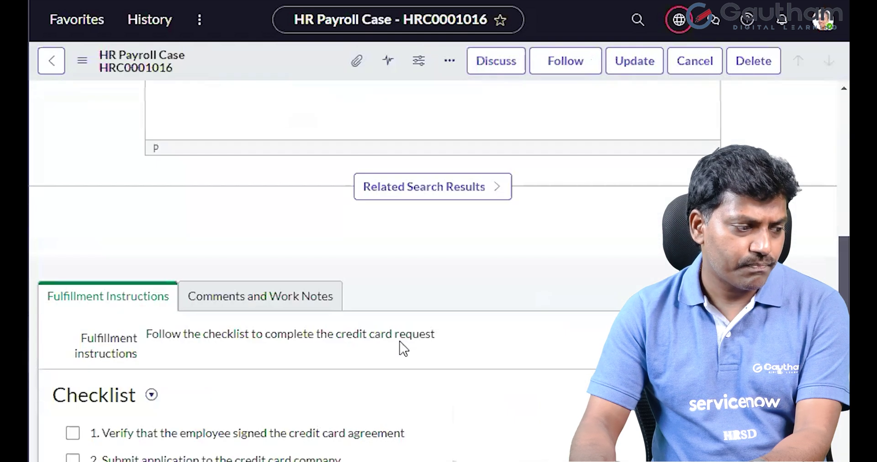
scroll(401, 348, up, 3)
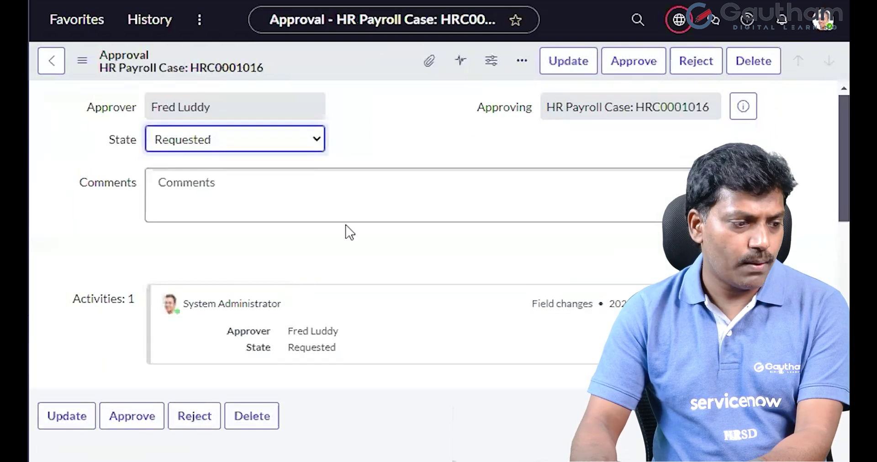
click(635, 64)
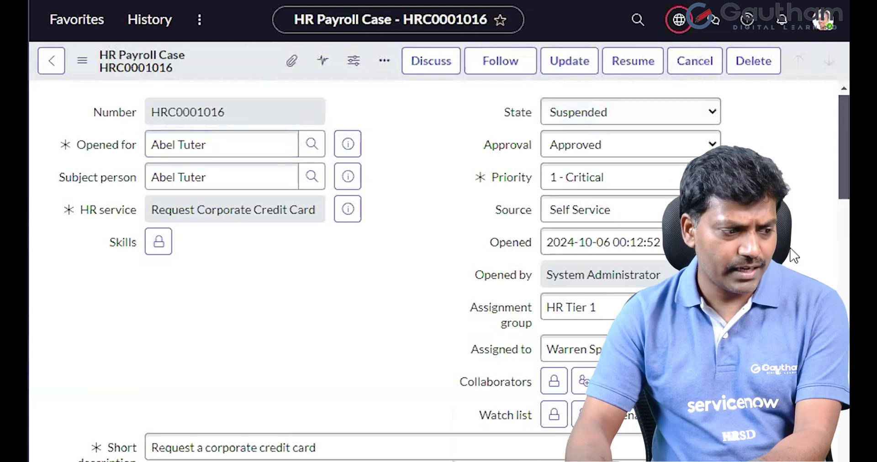
Review the case's available states, trying Awaiting Approval and Closed Complete in turn without saving.
click(636, 119)
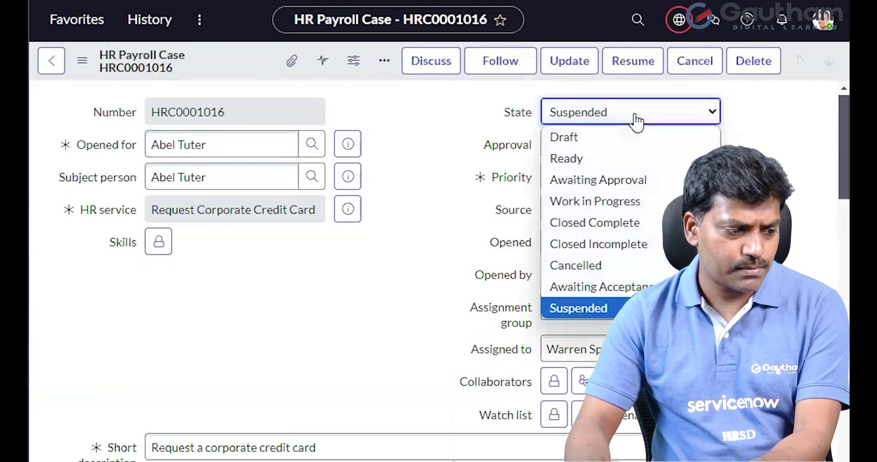
click(794, 213)
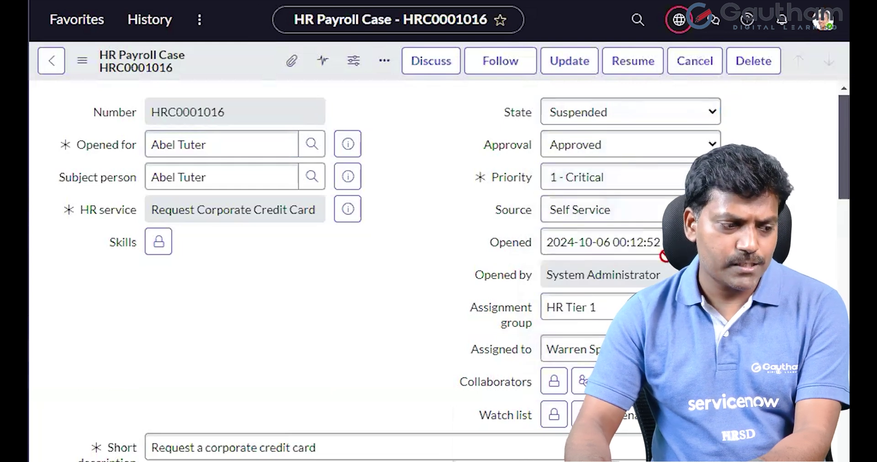
click(628, 117)
click(604, 179)
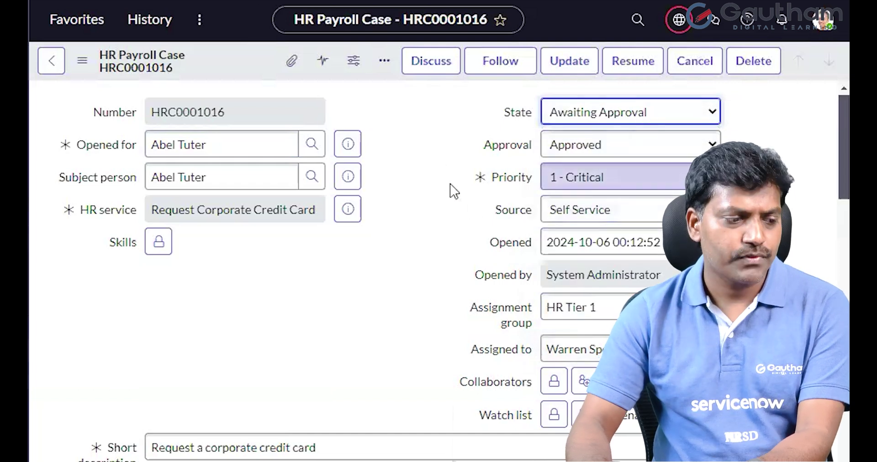
click(625, 120)
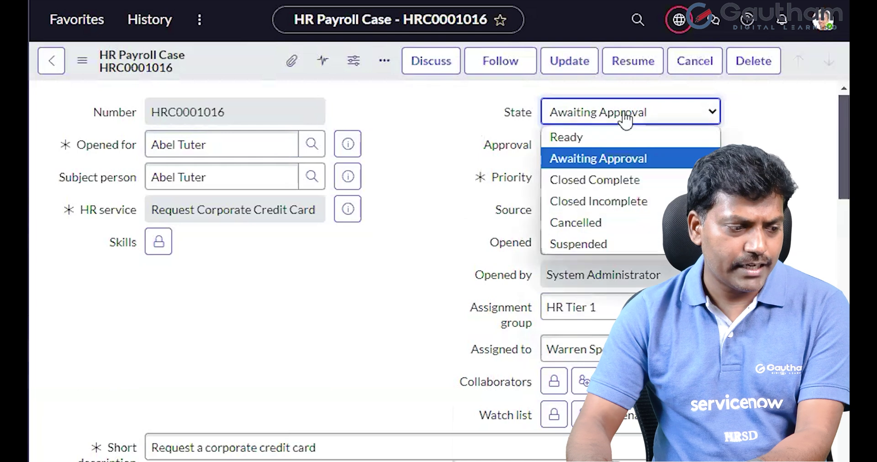
click(609, 181)
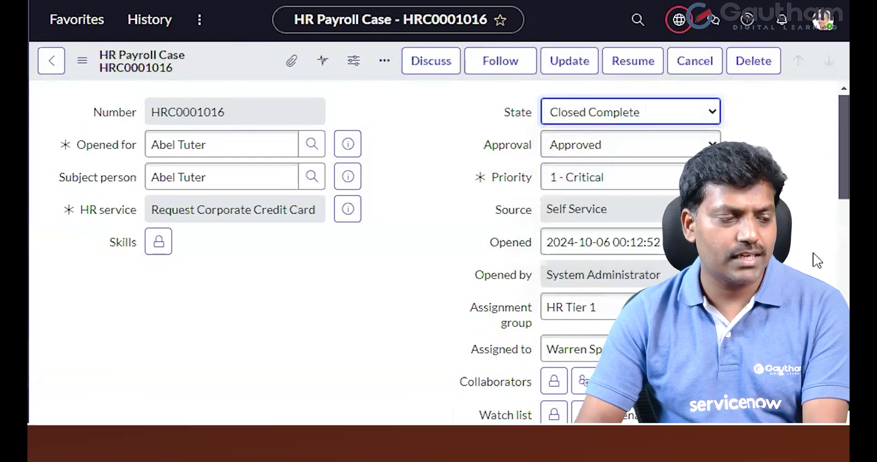
Try the Closed Incomplete and Cancelled states on the case without saving.
click(638, 120)
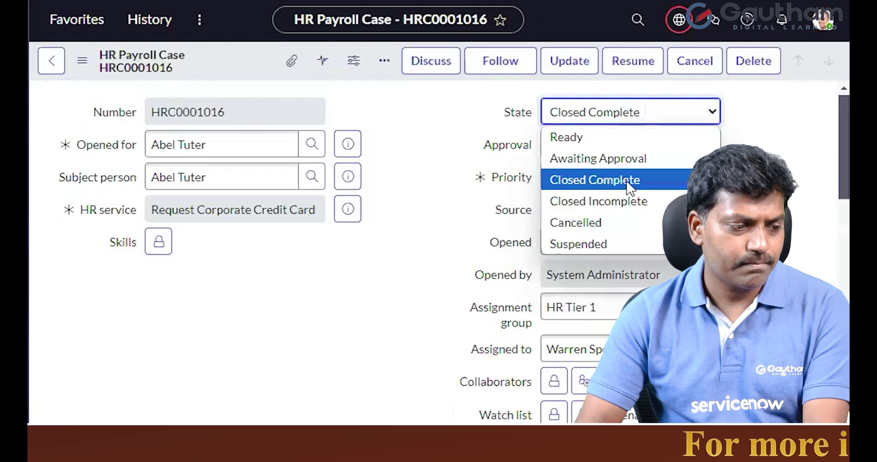
click(630, 201)
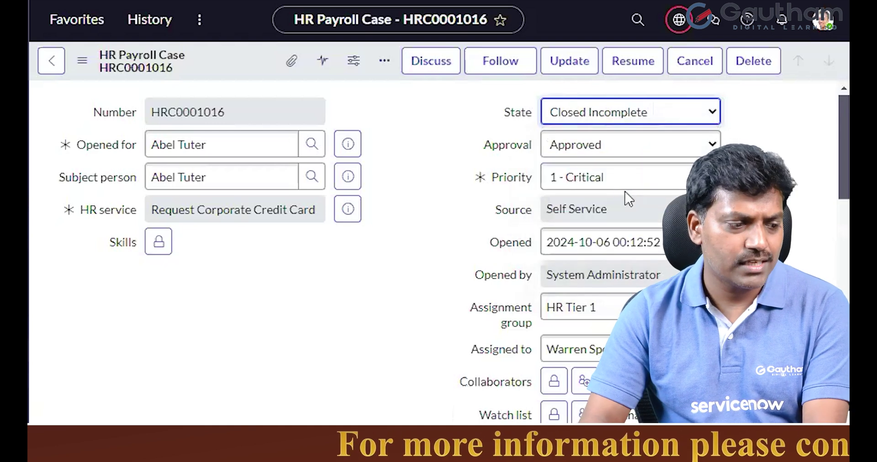
click(645, 115)
click(645, 117)
click(646, 118)
click(627, 222)
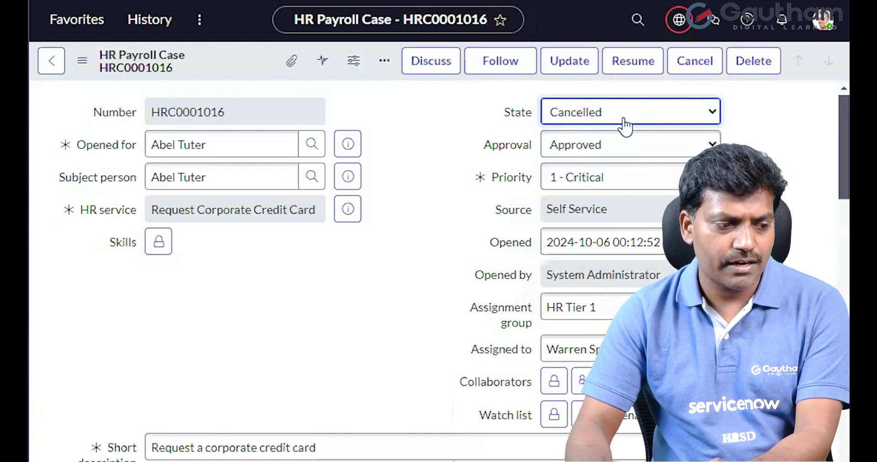
Set the case's state back to Suspended and look over the description and task list on the form.
click(658, 117)
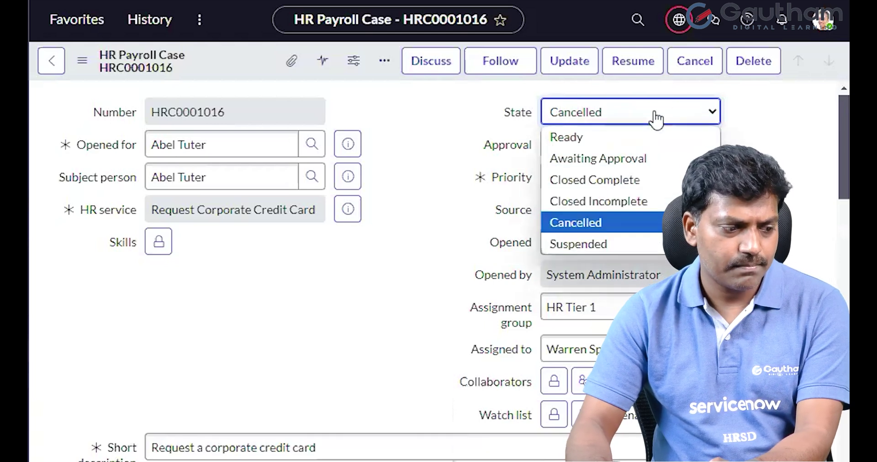
click(619, 243)
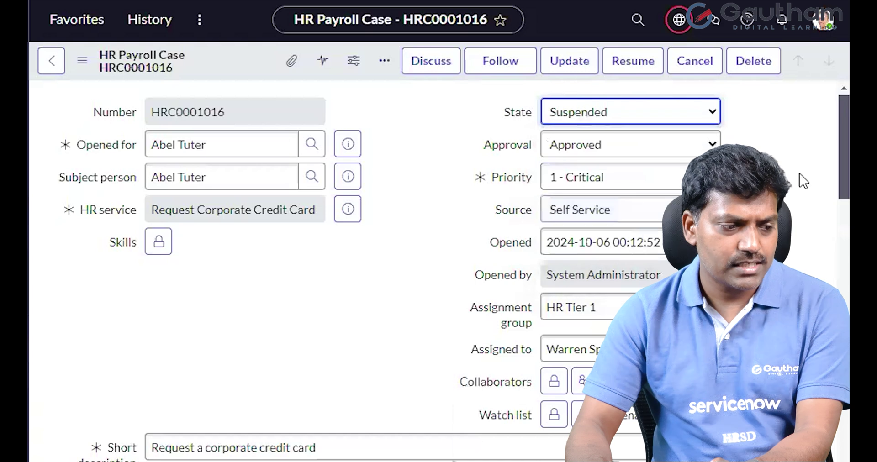
click(625, 120)
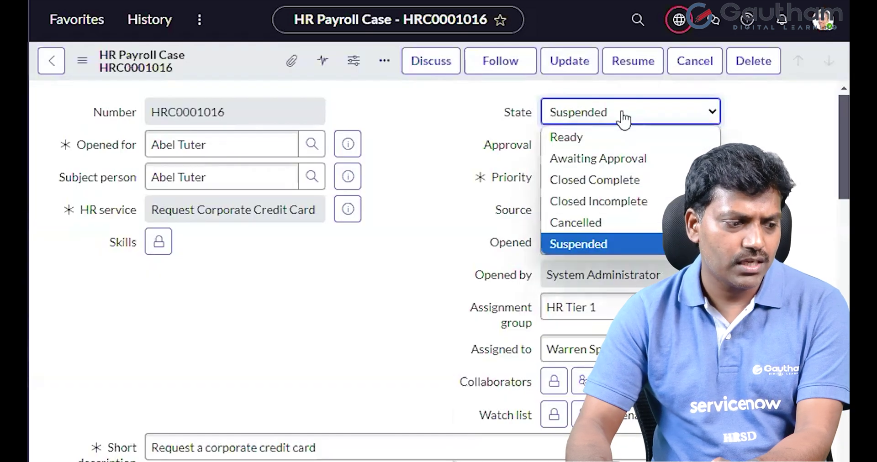
click(609, 243)
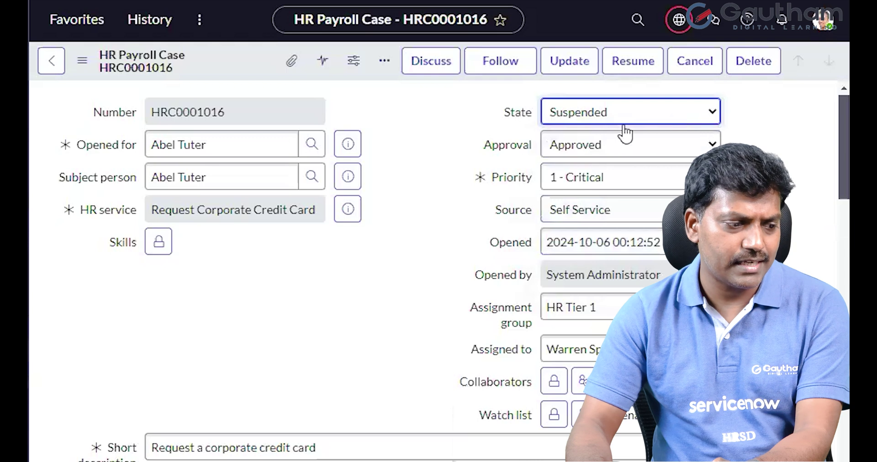
scroll(463, 323, down, 10)
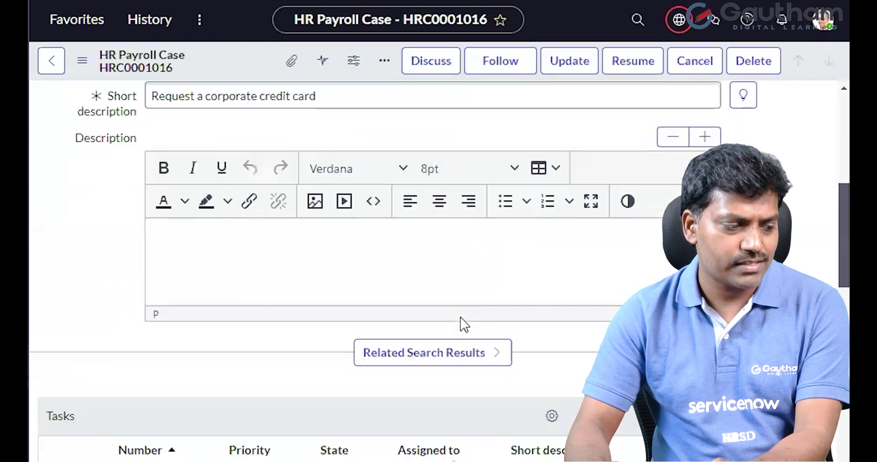
scroll(463, 323, up, 10)
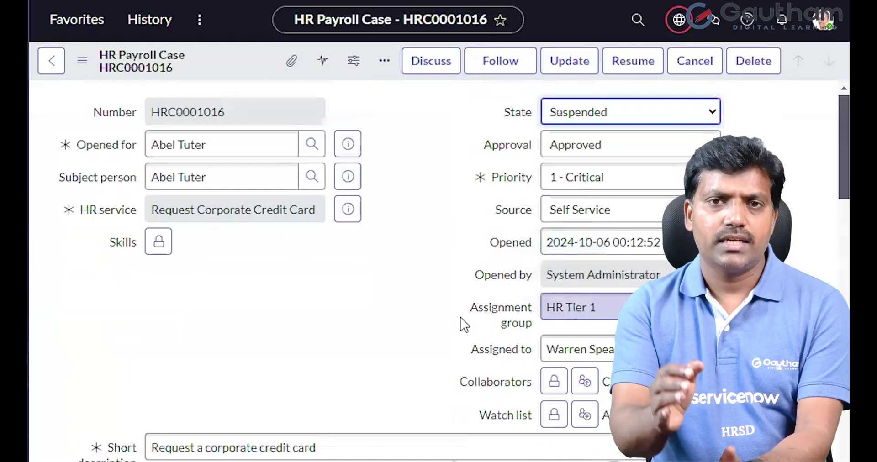